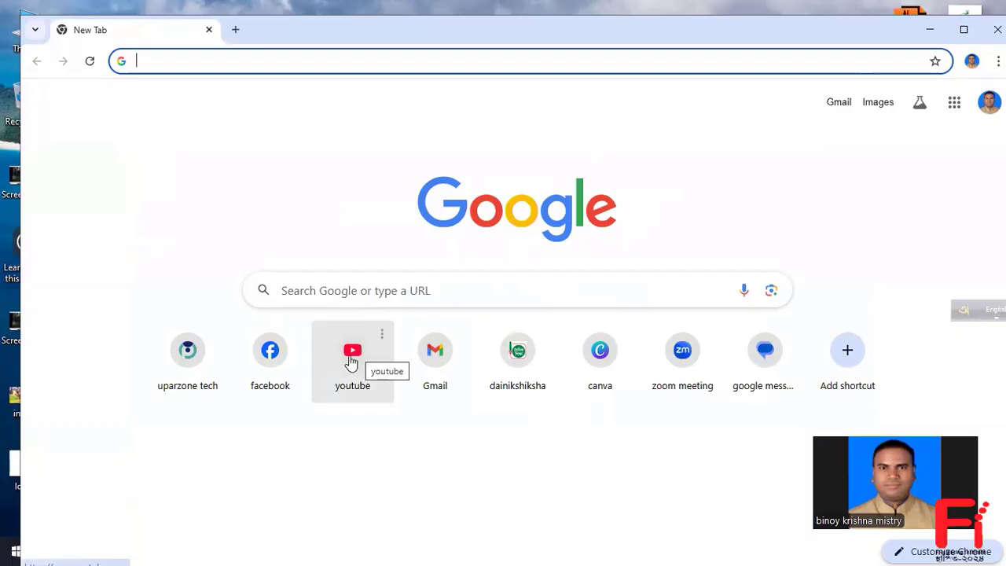
Open YouTube in a maximized window and go to the signed-in Freelancing Institute channel page
click(351, 358)
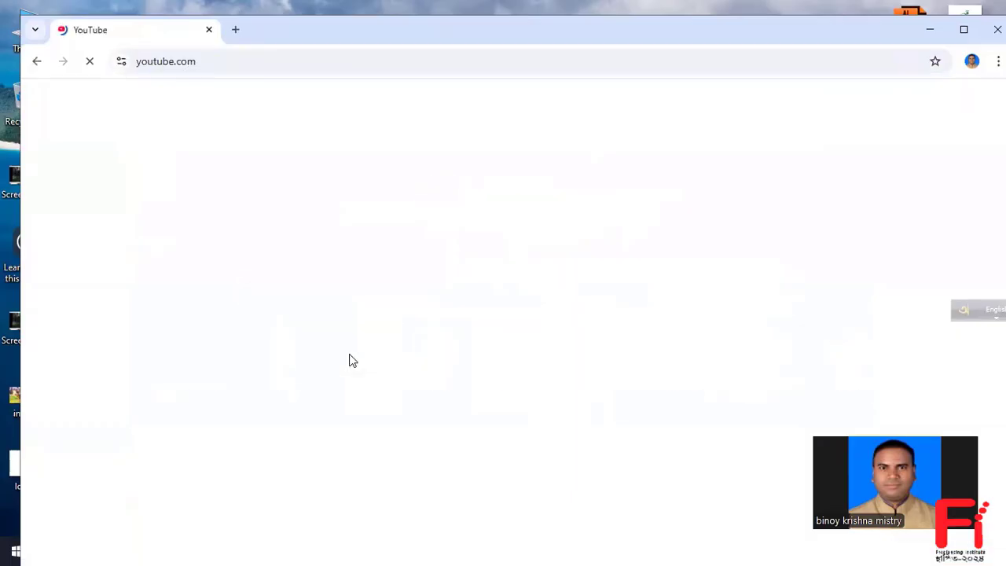
click(963, 29)
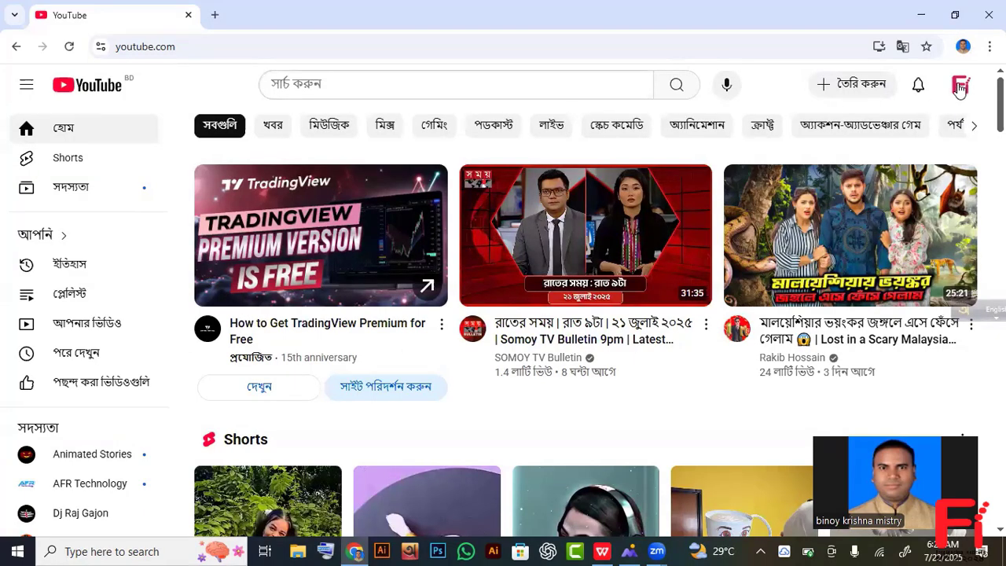
click(959, 86)
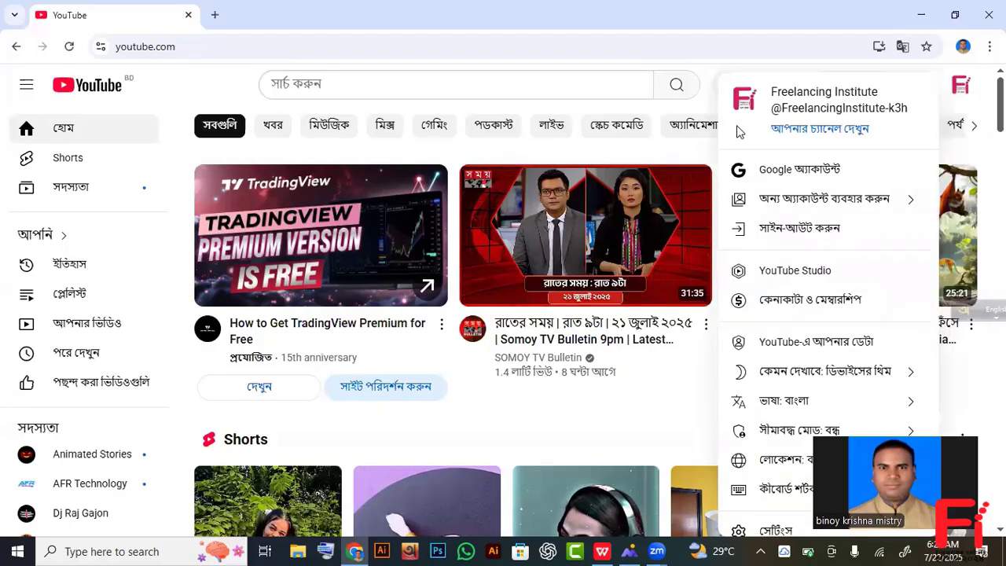
click(830, 132)
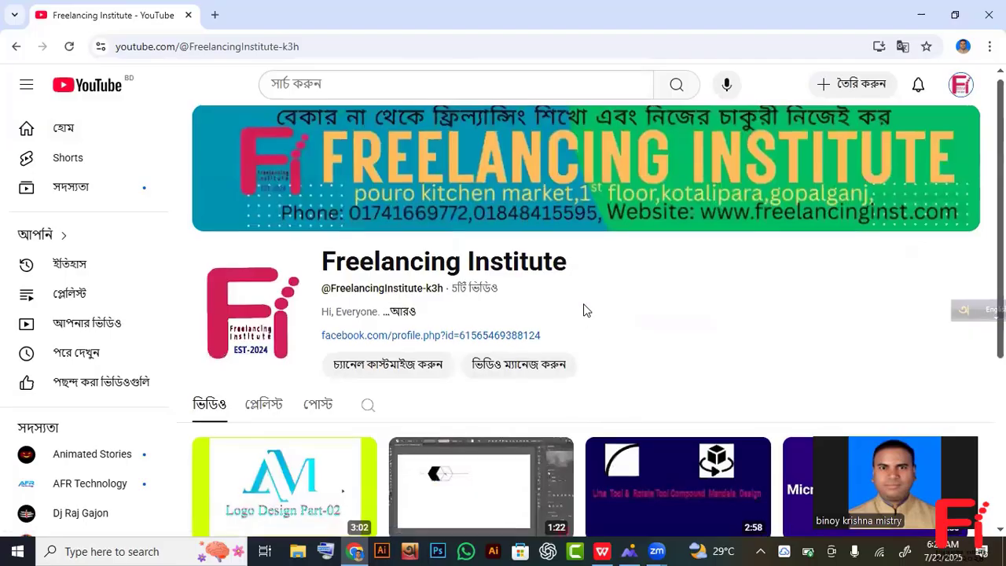
scroll(583, 310, down, 2)
scroll(583, 311, up, 2)
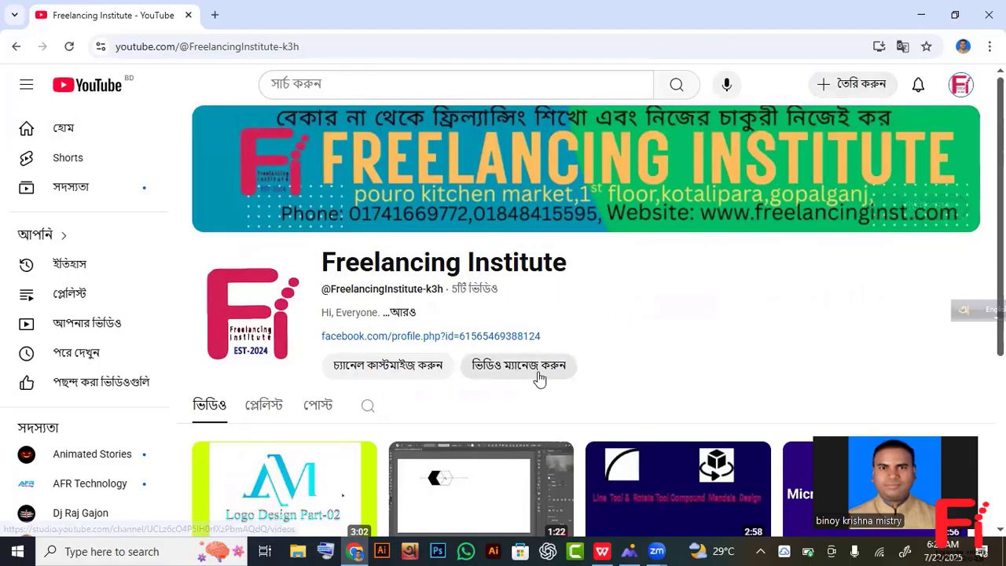
Start a new video upload for the channel and open the file chooser
click(855, 86)
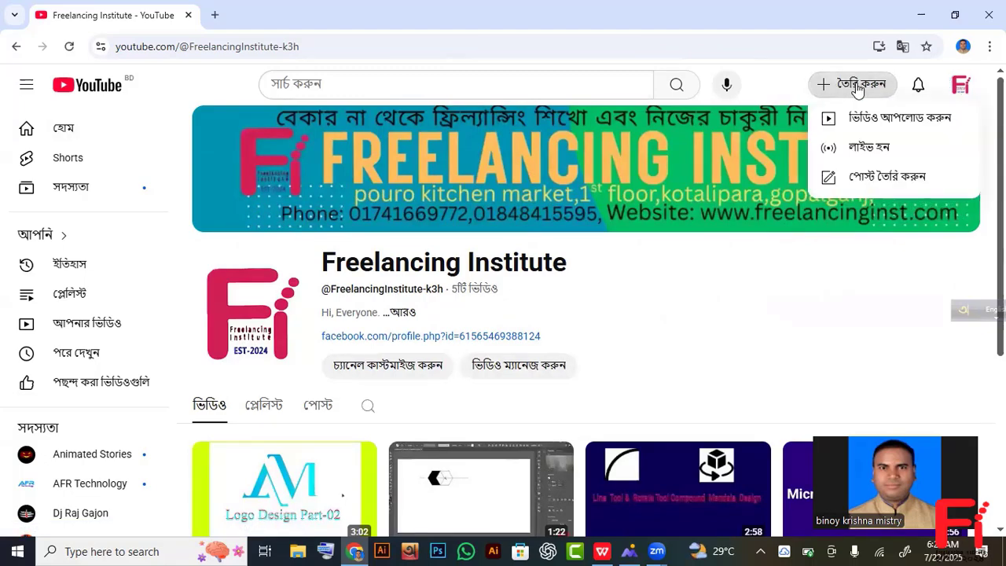
click(887, 118)
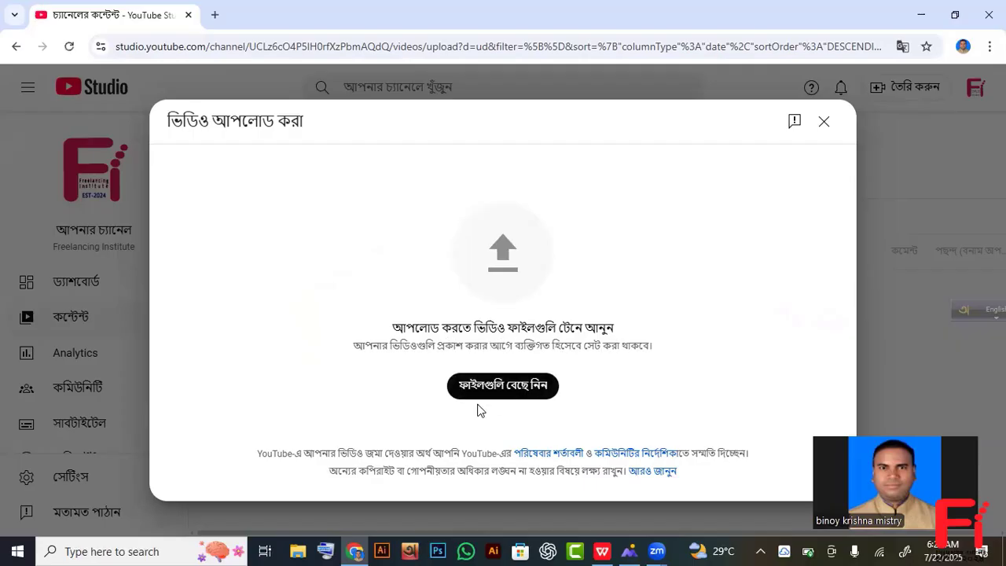
click(510, 389)
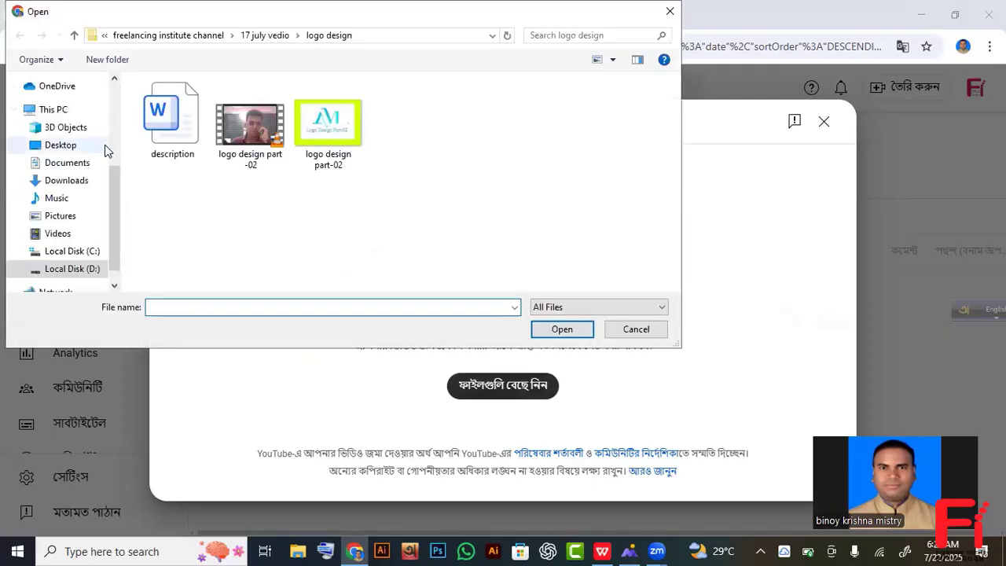
Browse Local Disk (D:) to the folder active youtube channel > freelancing institute channel > logo design part 4
scroll(113, 220, down, 1)
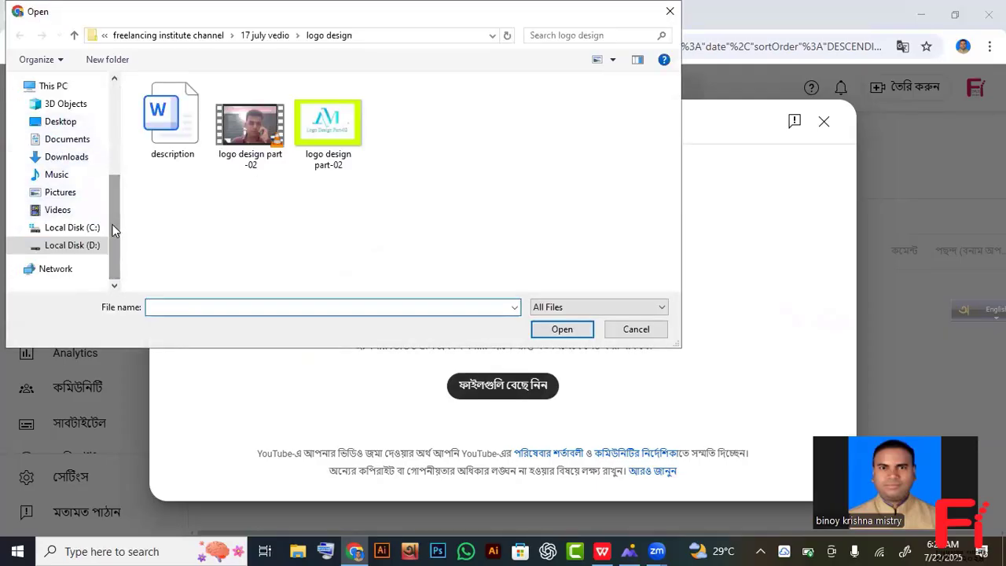
click(72, 246)
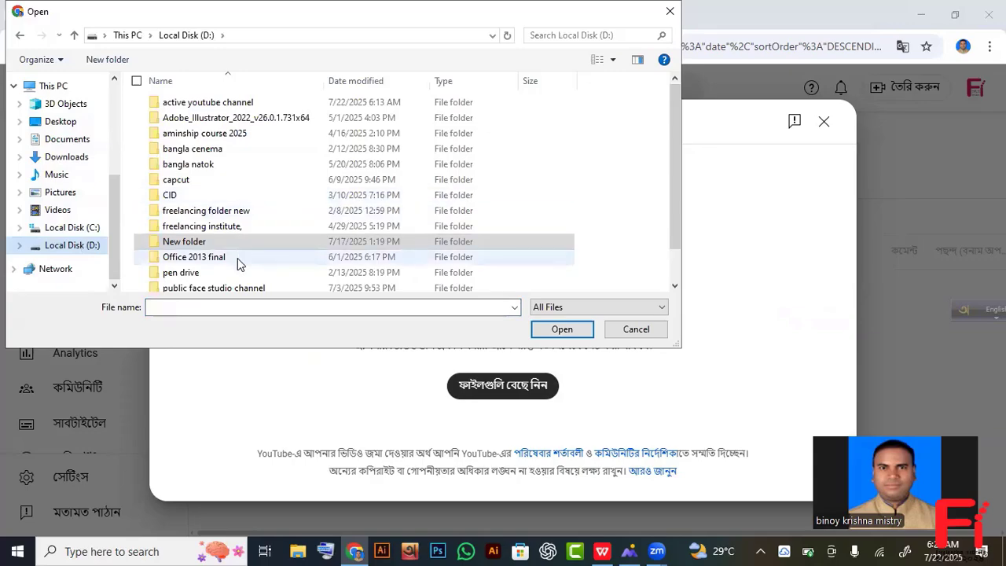
scroll(244, 259, down, 1)
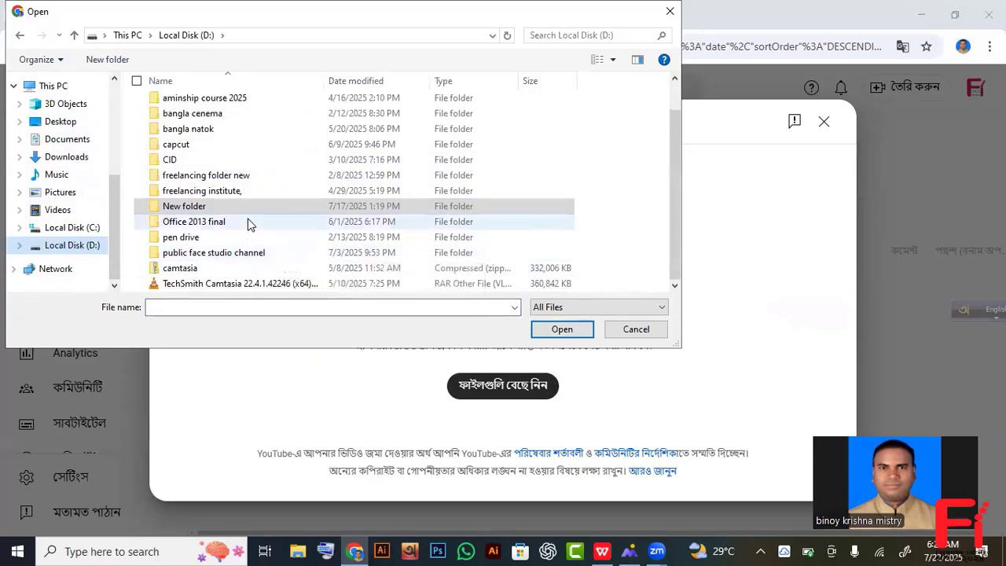
scroll(248, 223, up, 1)
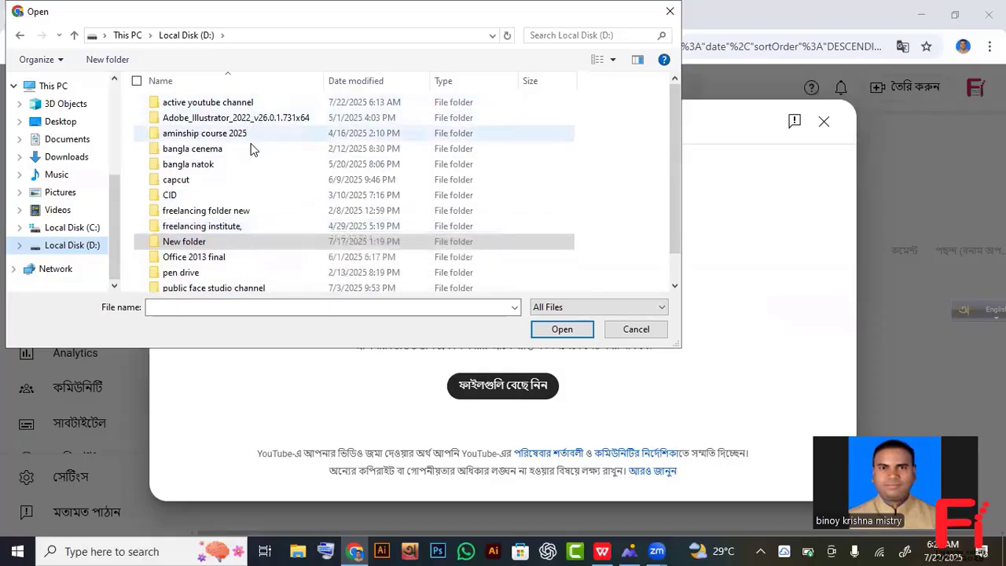
double_click(248, 109)
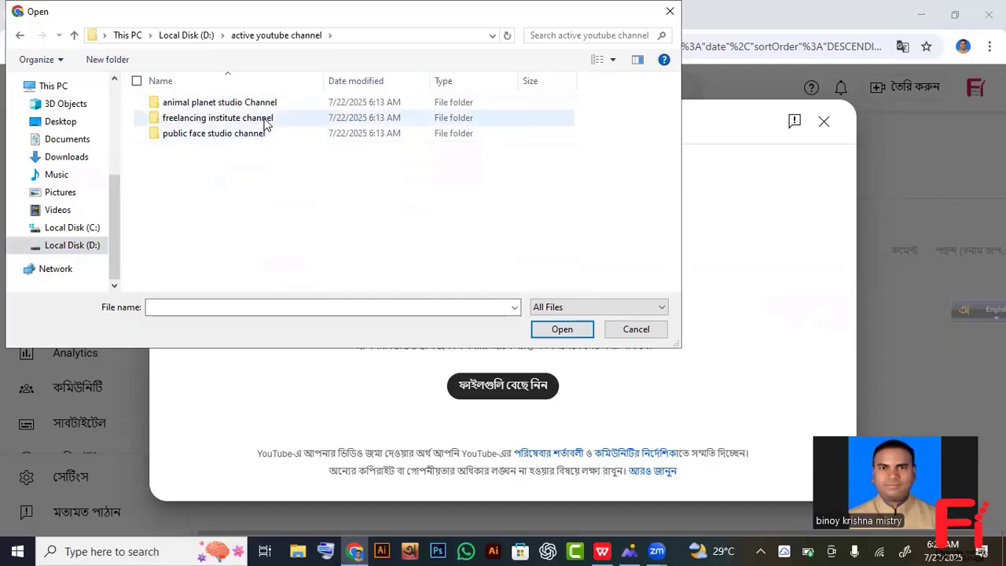
double_click(265, 120)
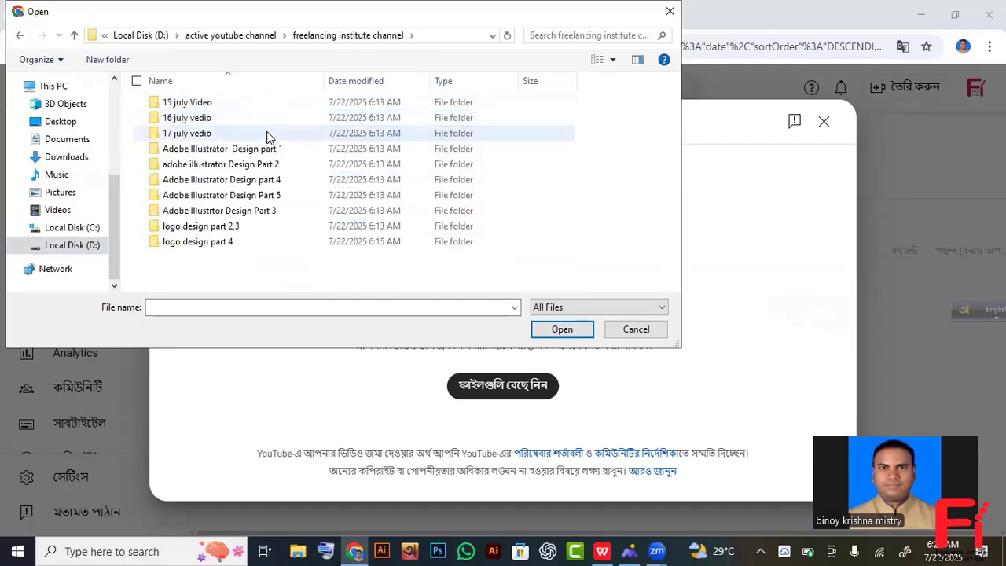
click(262, 241)
double_click(262, 241)
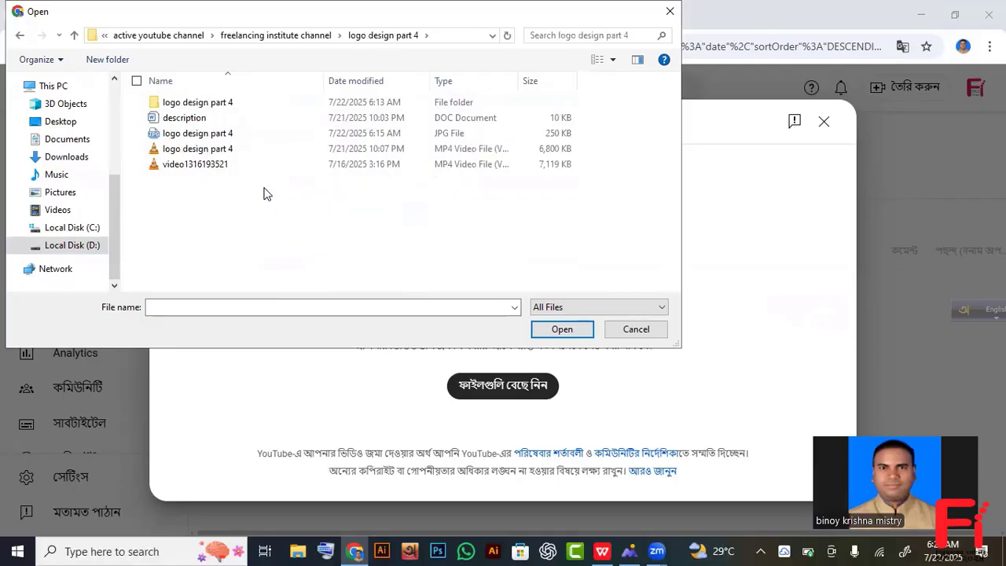
Show the folder's files as large icons and upload the MP4 video "logo design part 4"
click(613, 63)
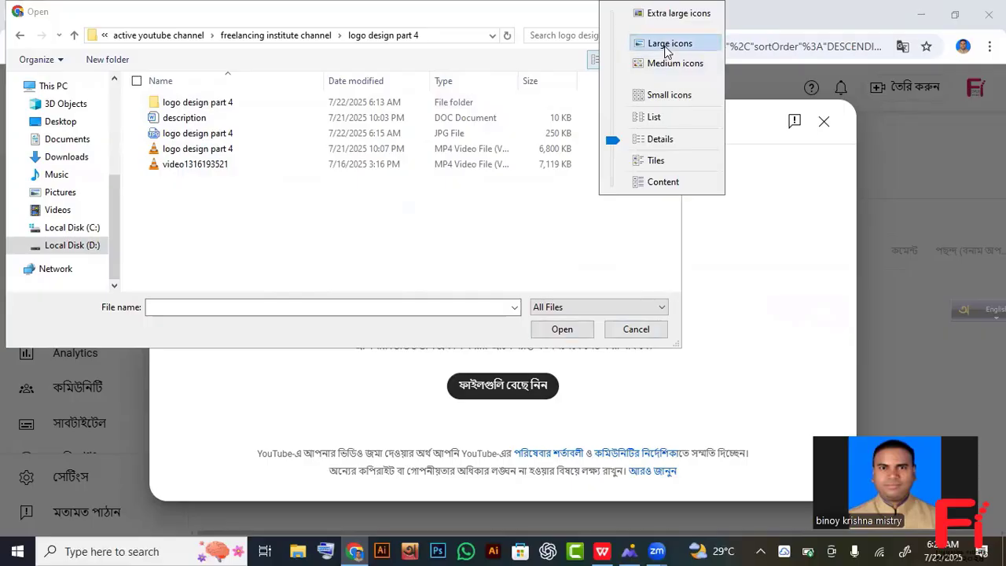
click(652, 41)
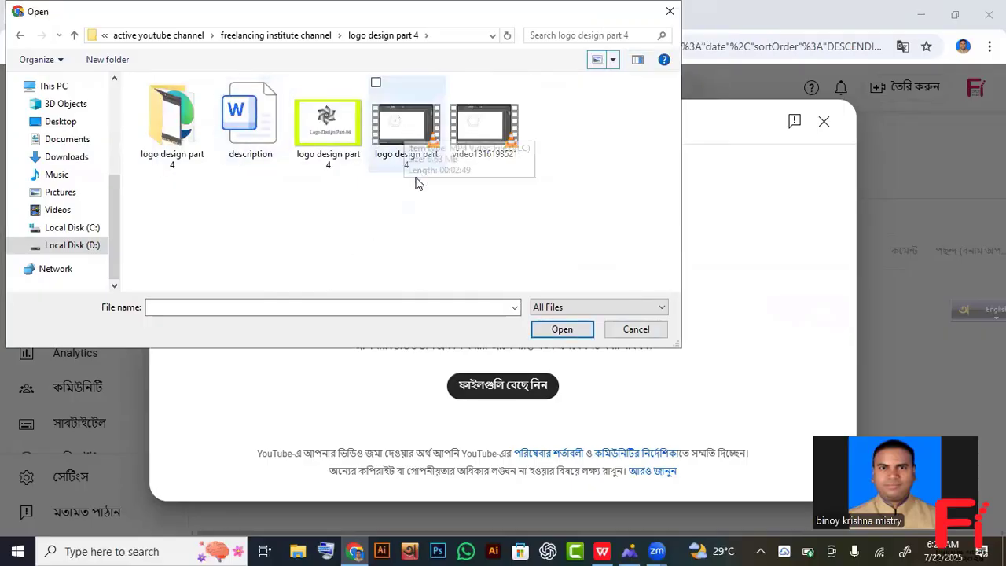
click(404, 141)
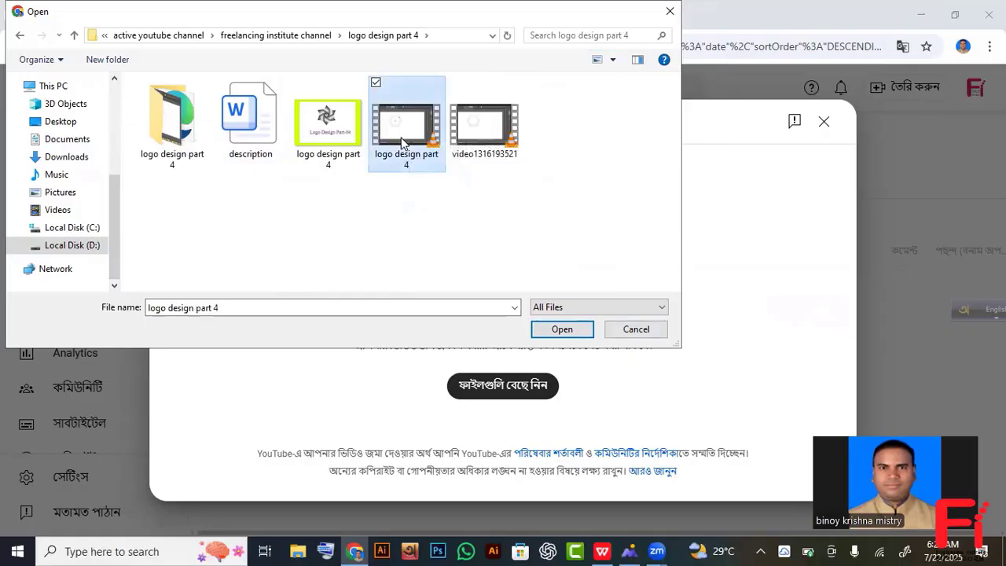
click(569, 337)
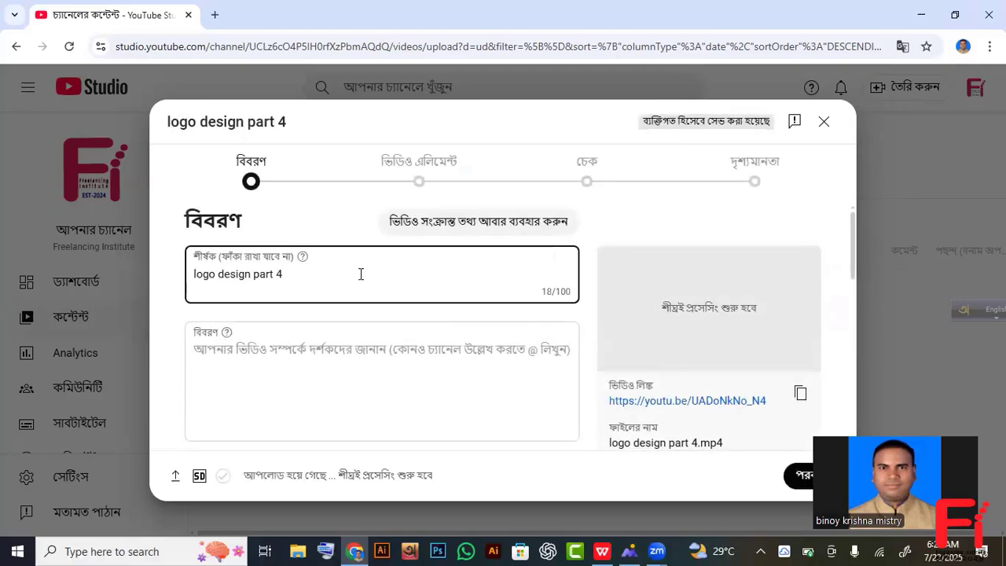
Append ",logo design, letterhead logo, any logo," to the video title after "logo design part 4"
click(342, 274)
text(,)
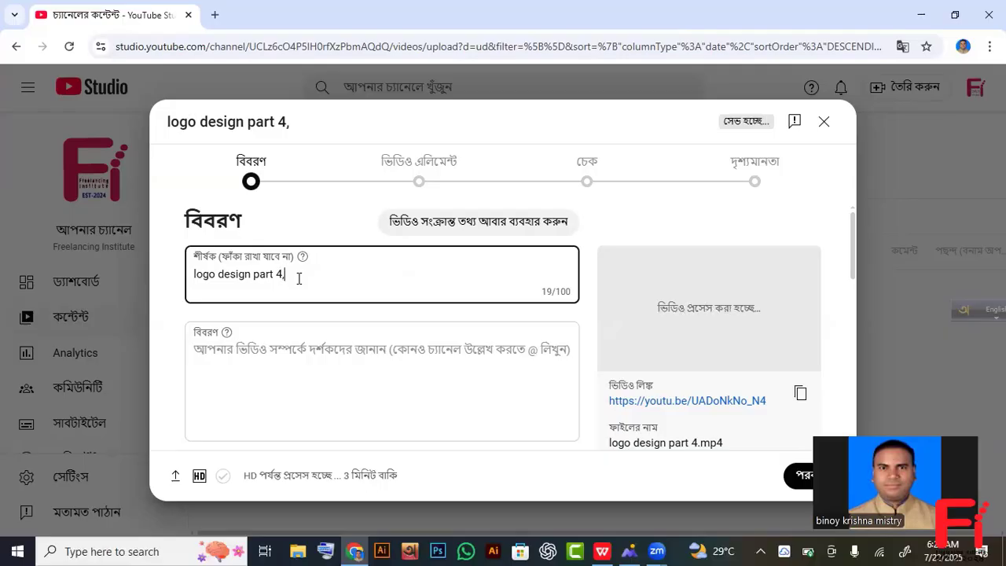
text(logo design)
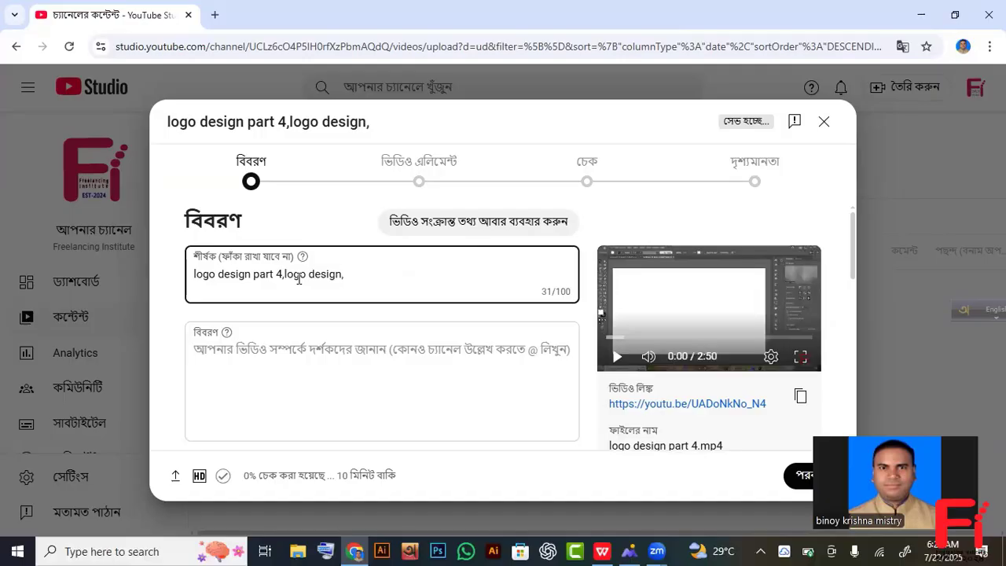
text(, letterhe)
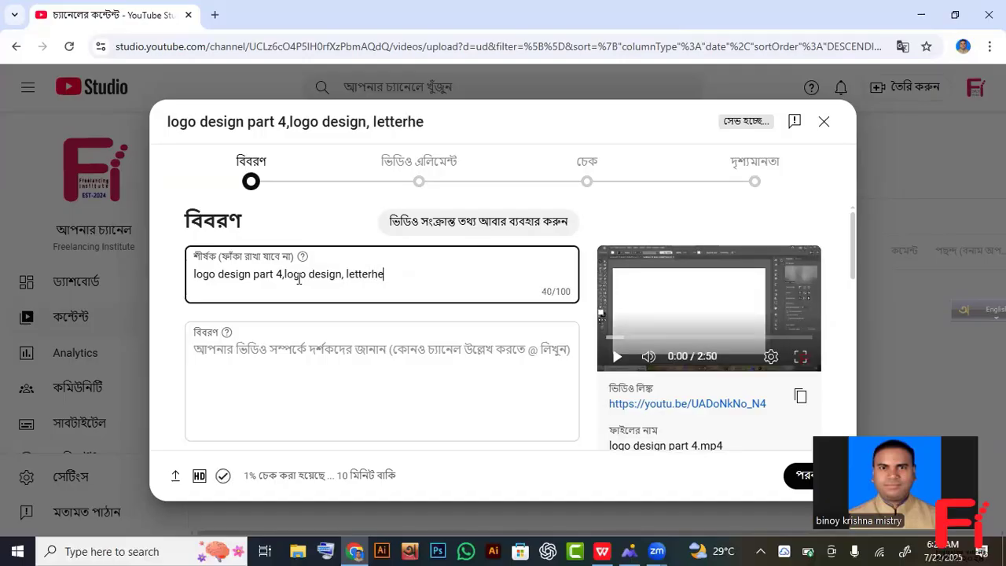
text(ad log)
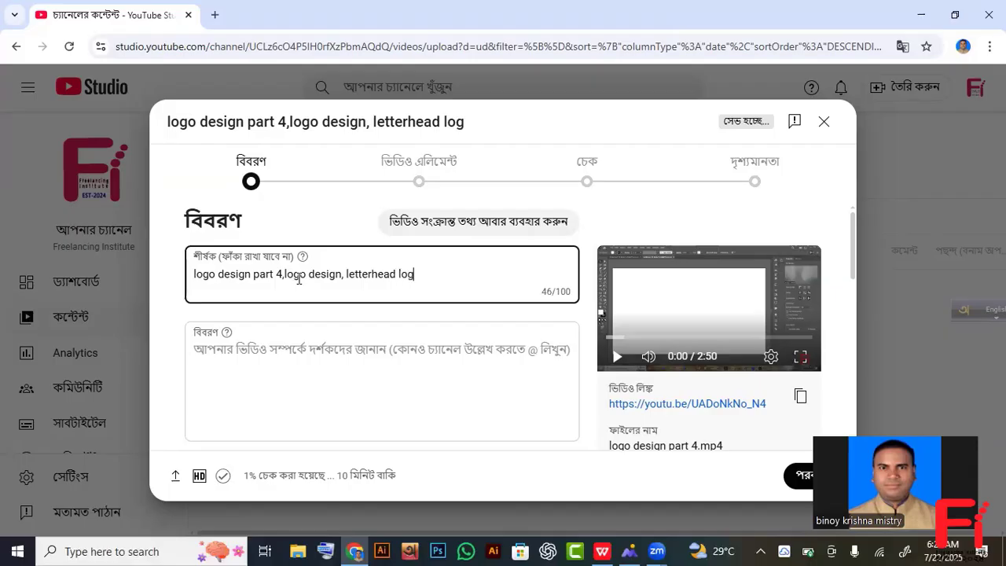
text(o,)
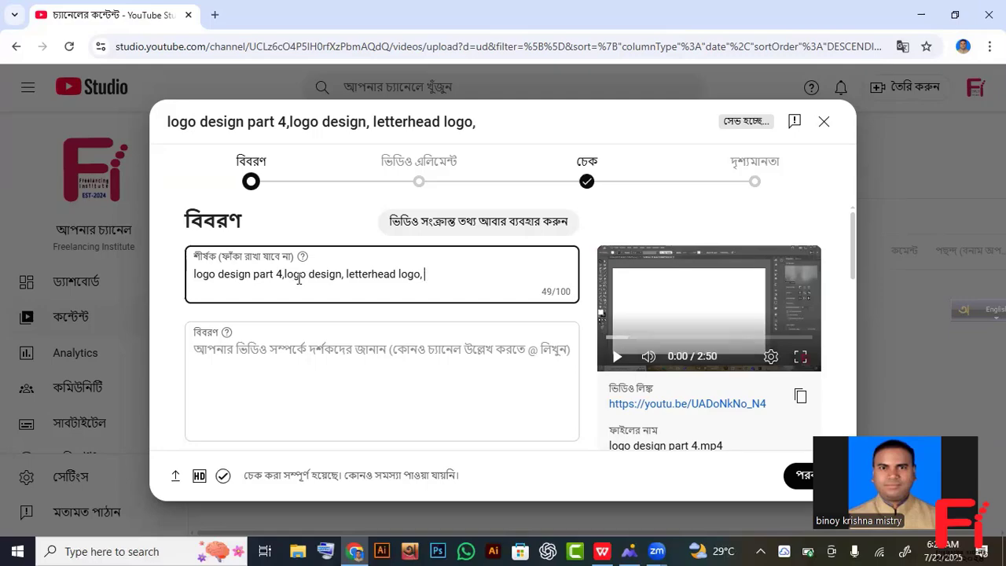
text( any lo)
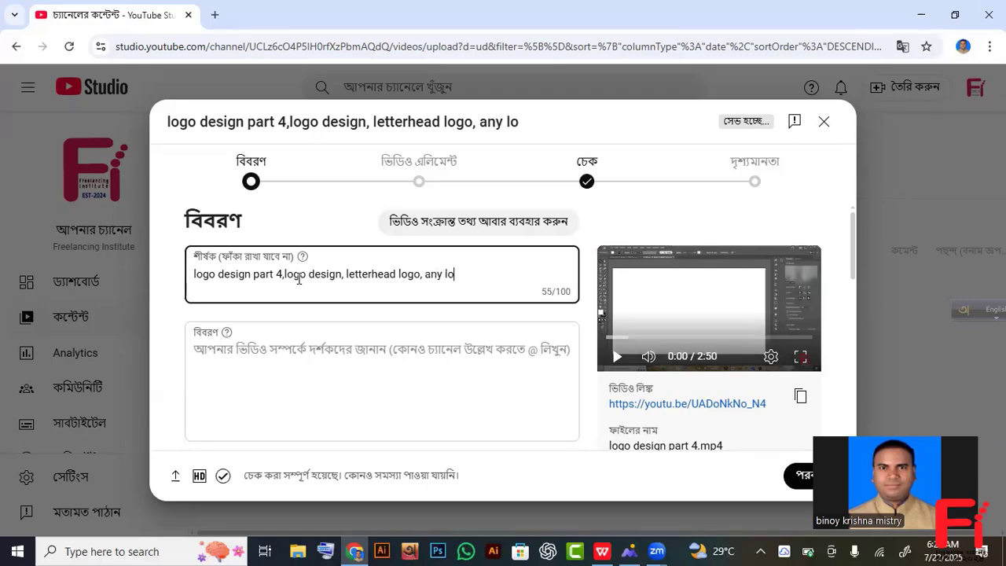
text(go,)
Switch to Bengali input and finish the video title with "লোগো ডিজাইন, লেটারহেড লোগো।"
key(F12)
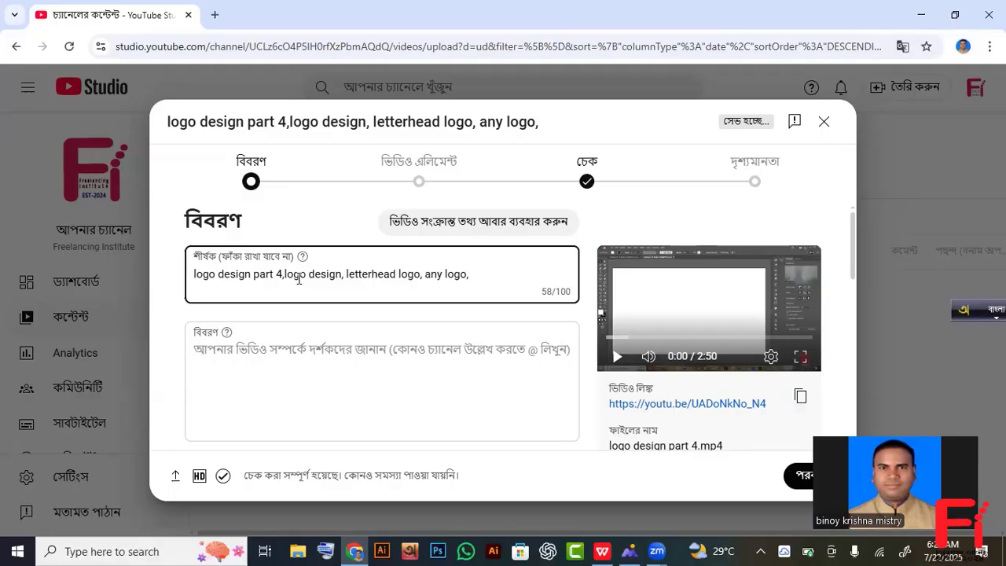
text(,ল)
text(o)
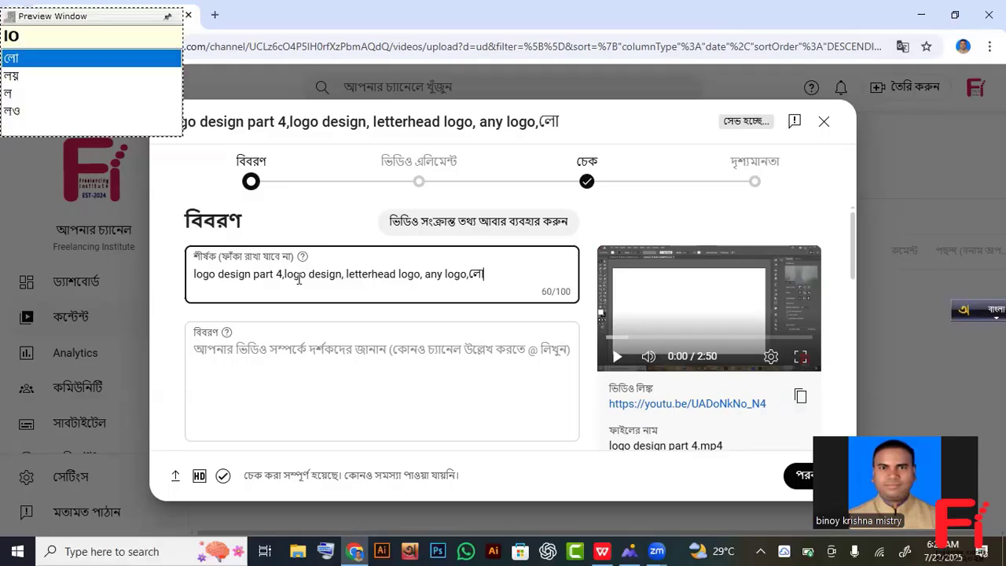
text(go Di)
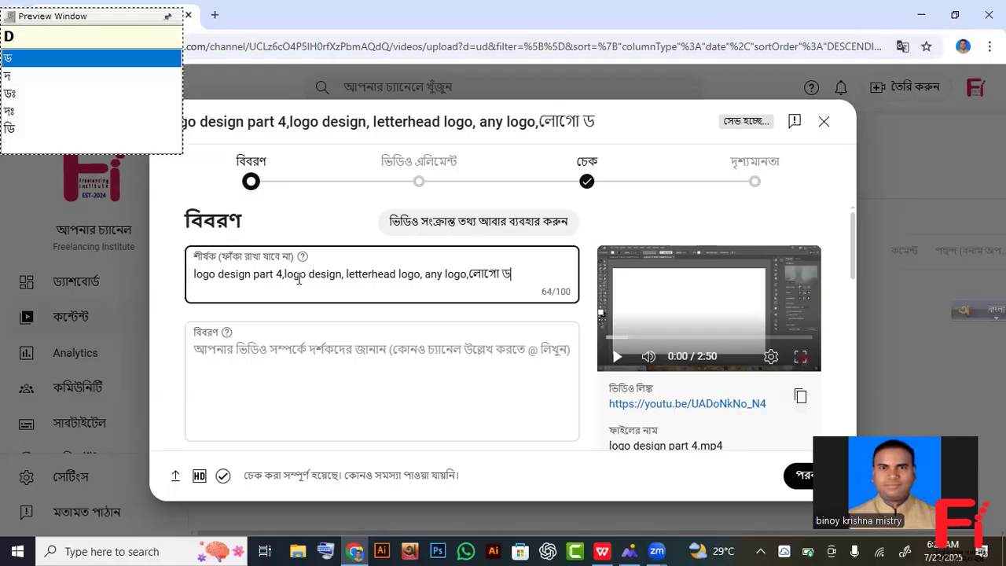
text(jai)
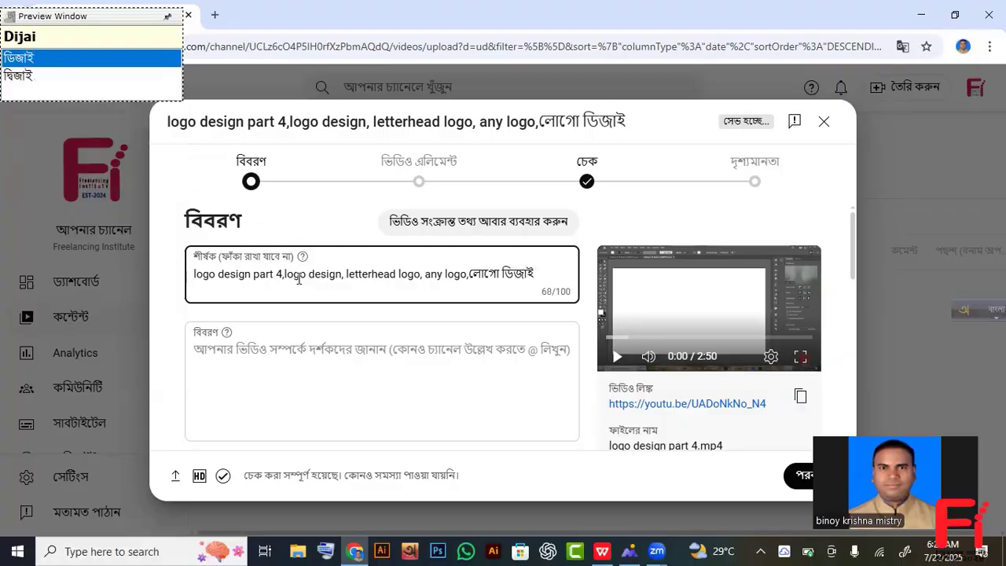
text(n,)
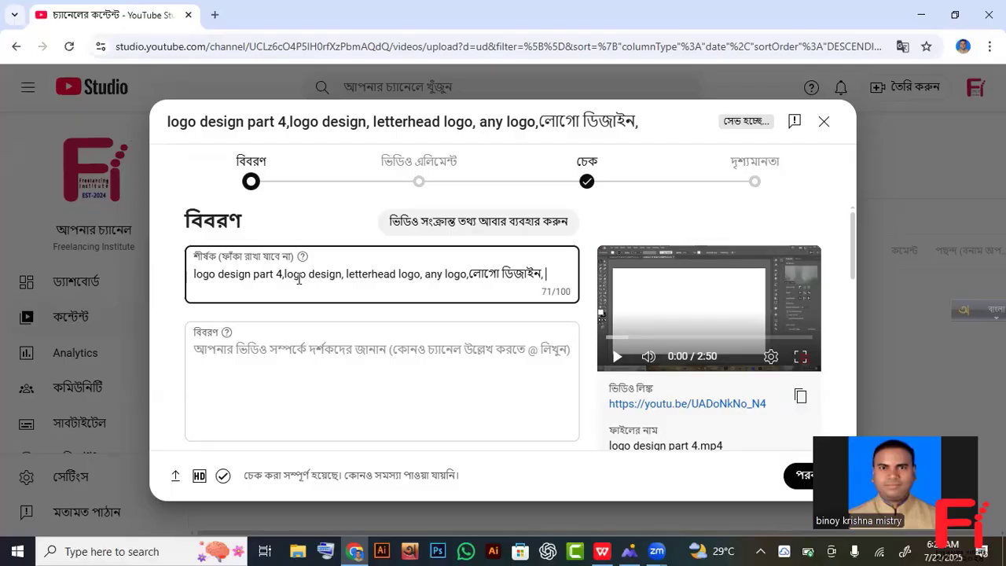
text( le)
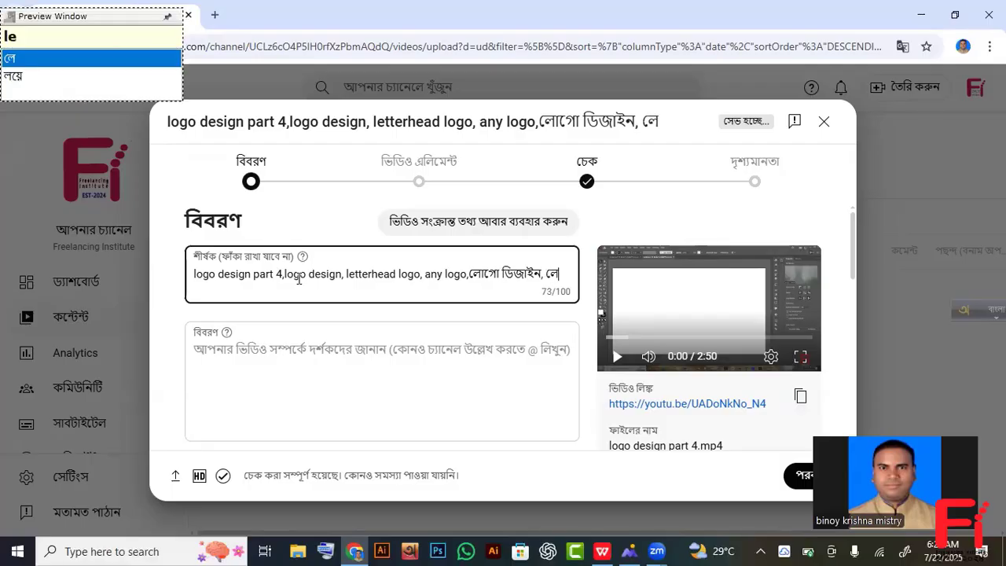
text(Taroh)
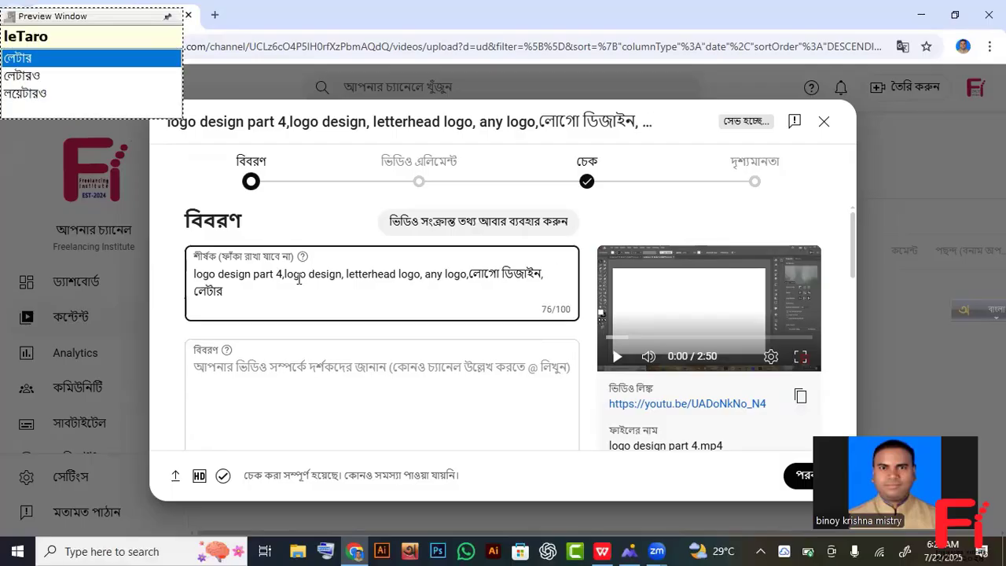
text(eD)
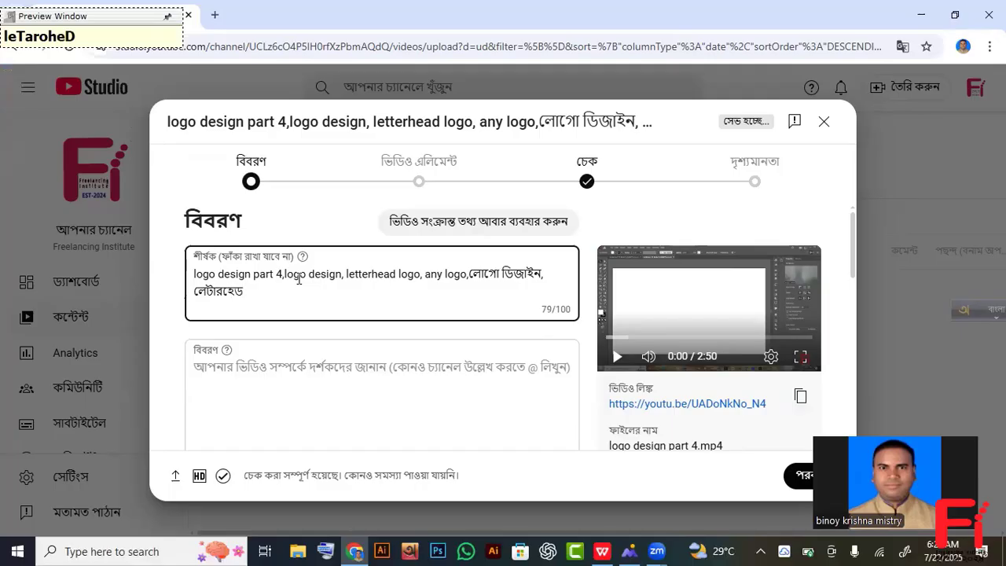
text( lOgO)
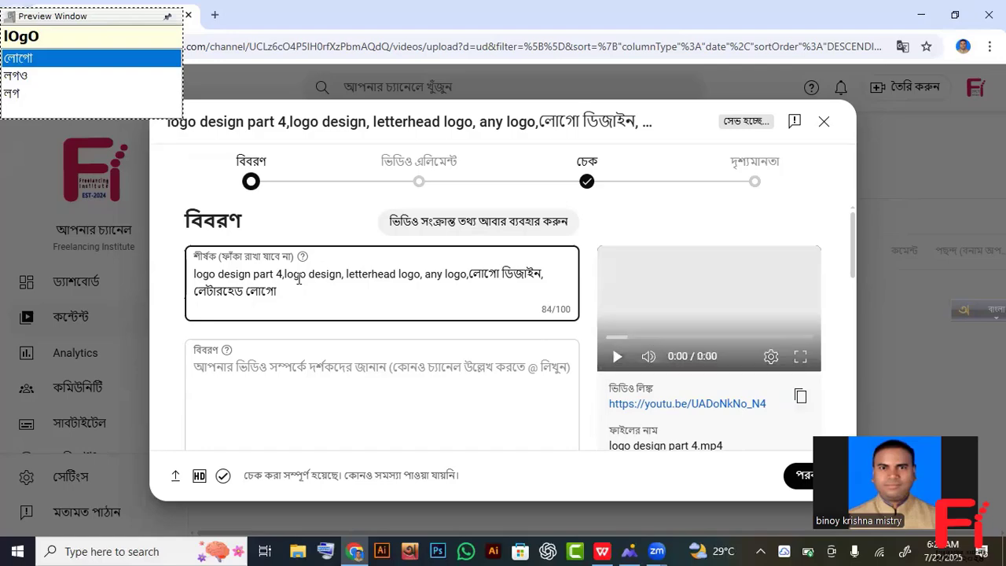
click(303, 387)
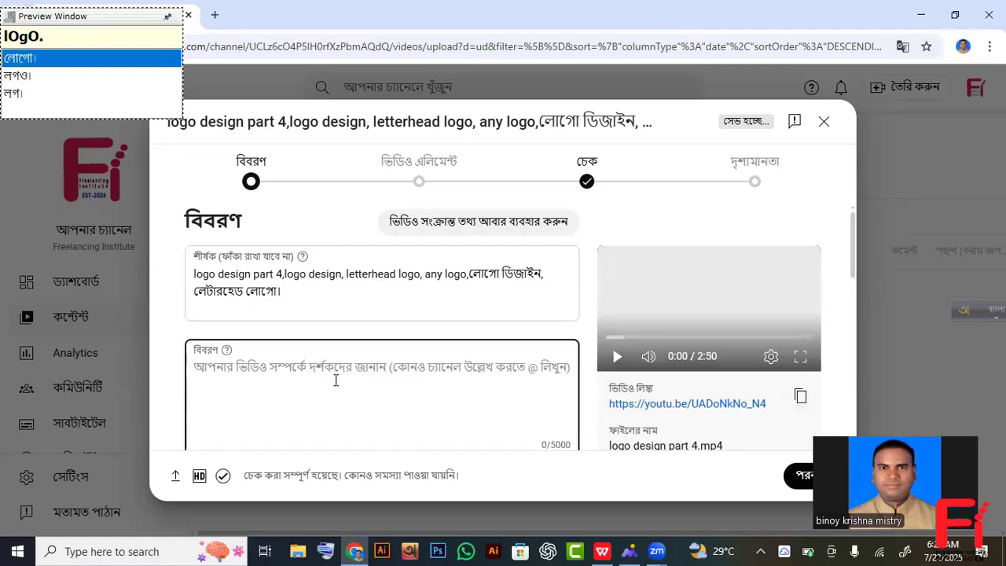
Copy the "Dear Viewers" message from description.doc in WPS Office, paste it as the video description in Chrome and remove the gap before ",Thanks"
click(602, 551)
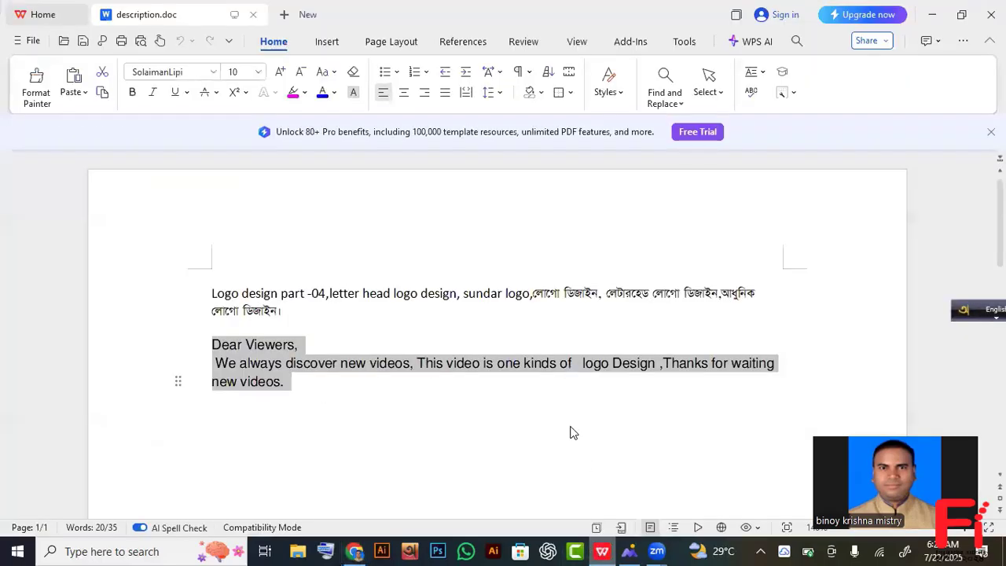
right_click(237, 366)
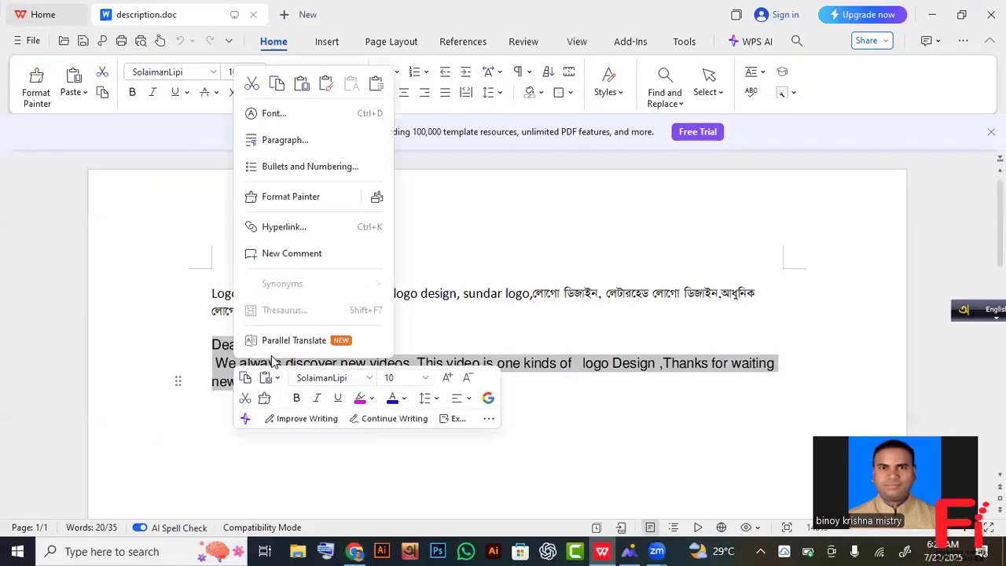
click(285, 90)
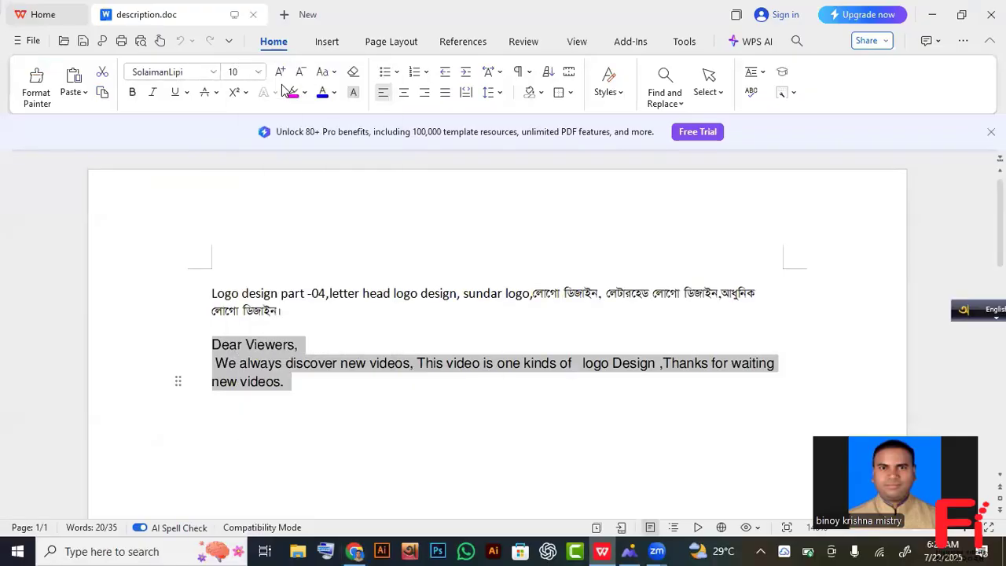
click(354, 551)
click(292, 369)
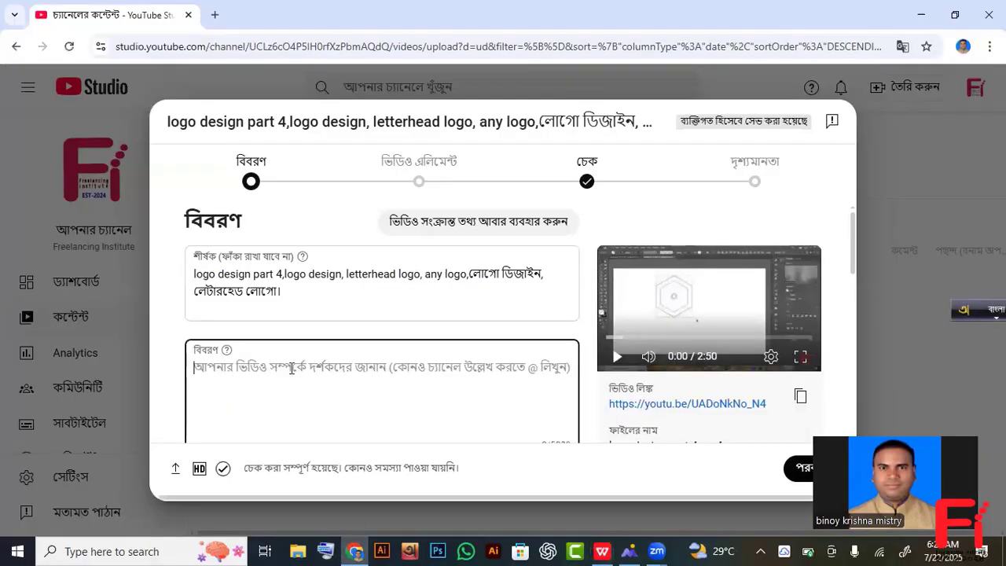
key(ctrl+v)
scroll(371, 401, down, 1)
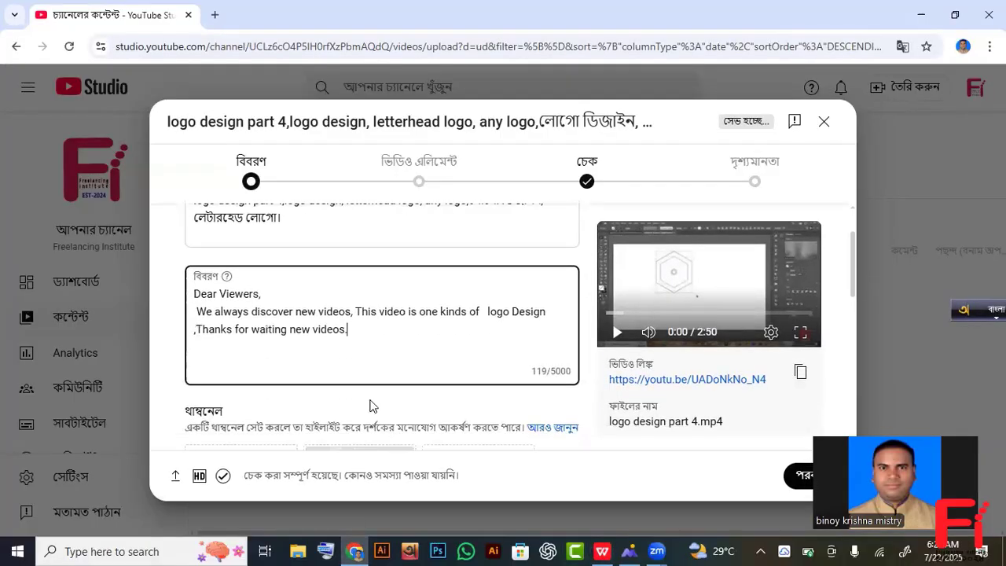
click(195, 329)
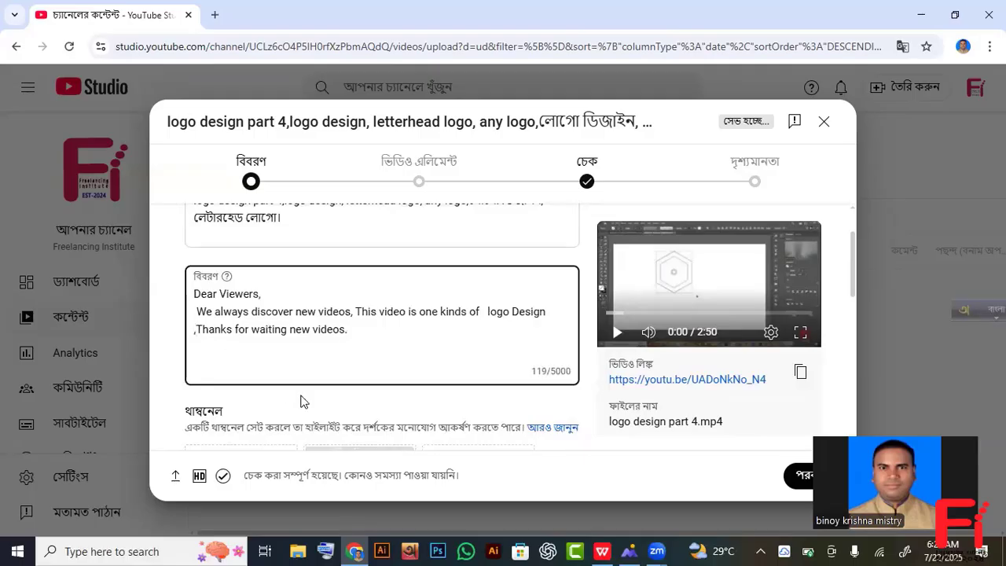
key(BackSpace)
Upload the image "logo design part 4" from the logo design part 4 folder as the video's thumbnail
scroll(343, 382, down, 3)
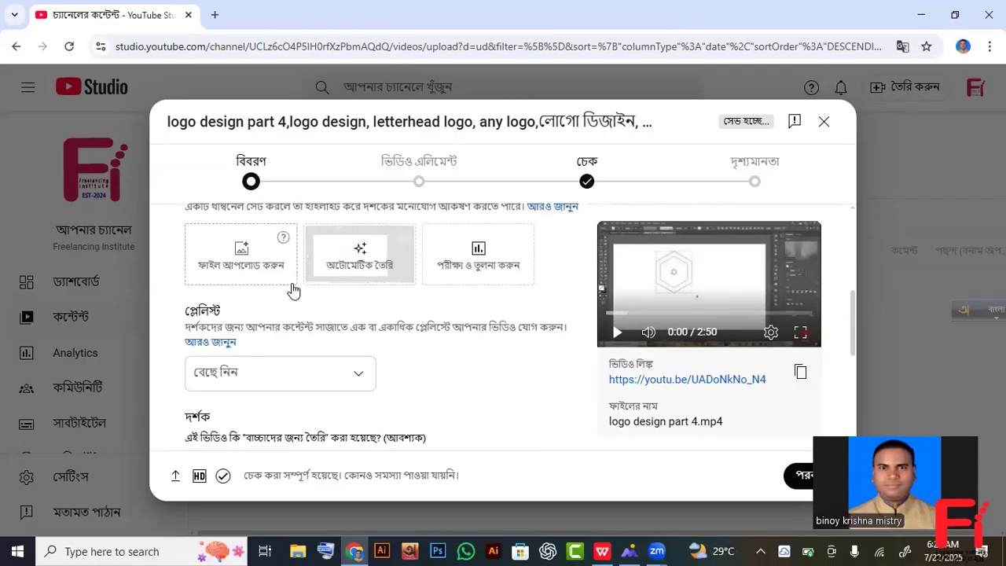
scroll(292, 289, up, 1)
click(242, 325)
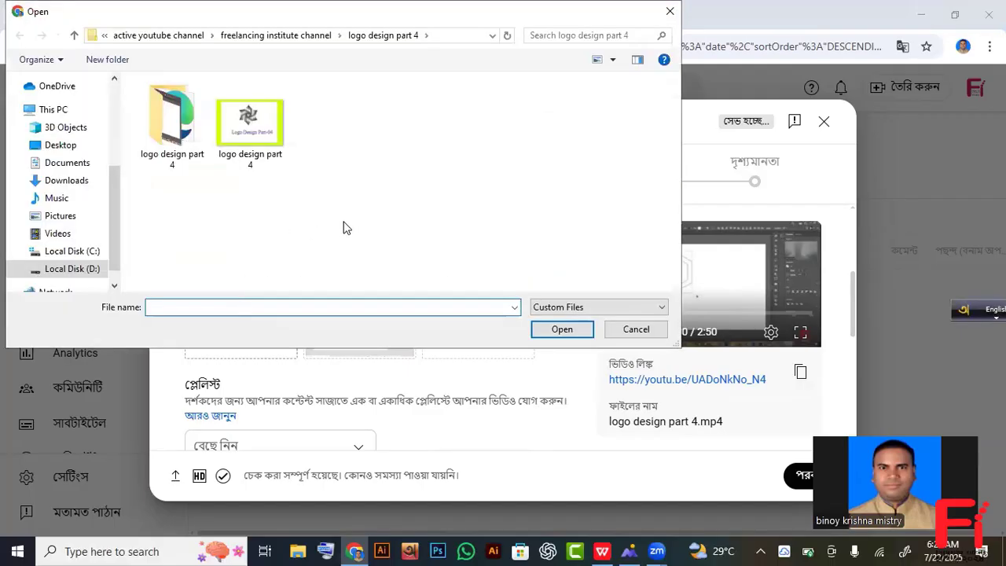
click(250, 121)
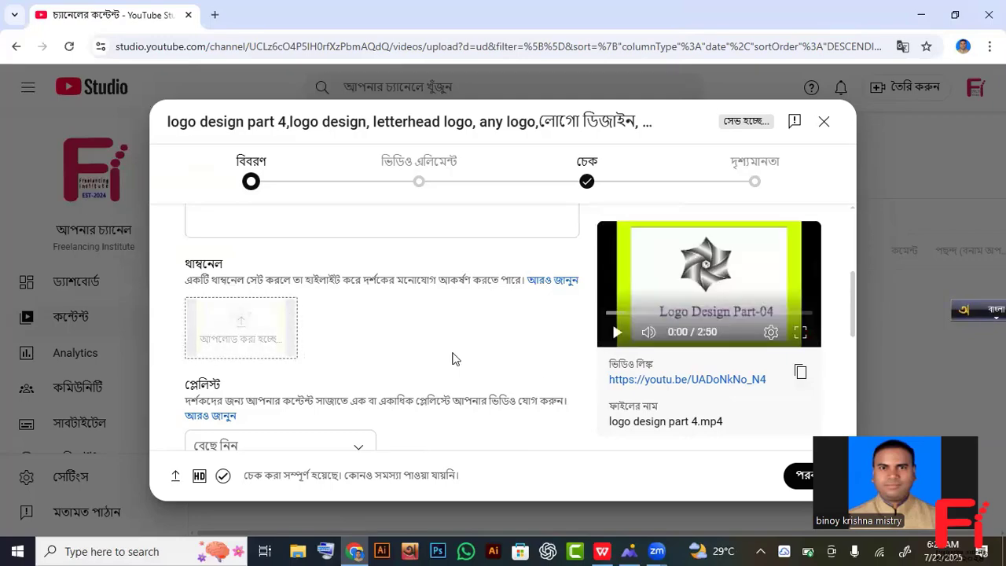
Start creating a new playlist from the video's playlist selection, ready for its title
scroll(452, 359, down, 2)
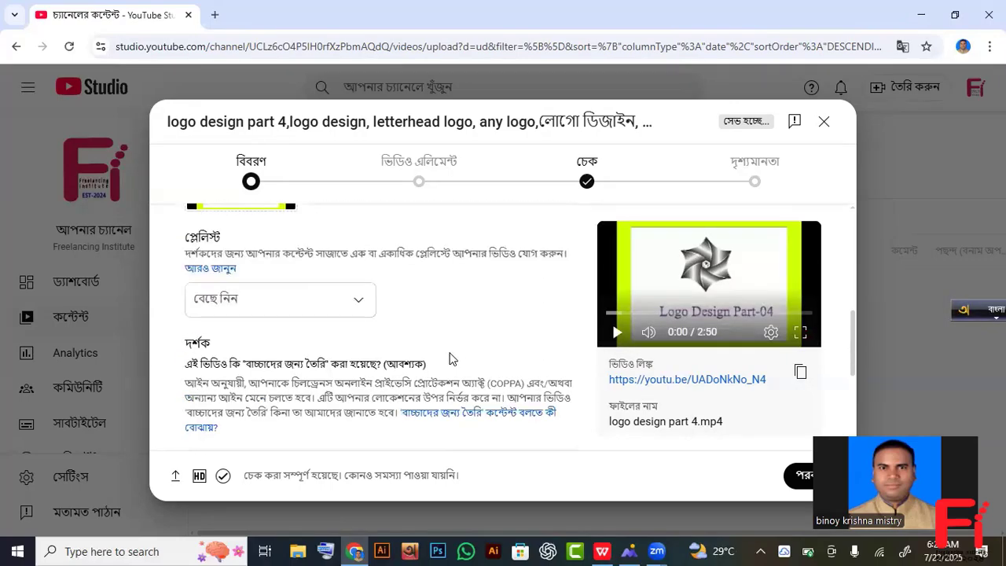
scroll(452, 359, up, 1)
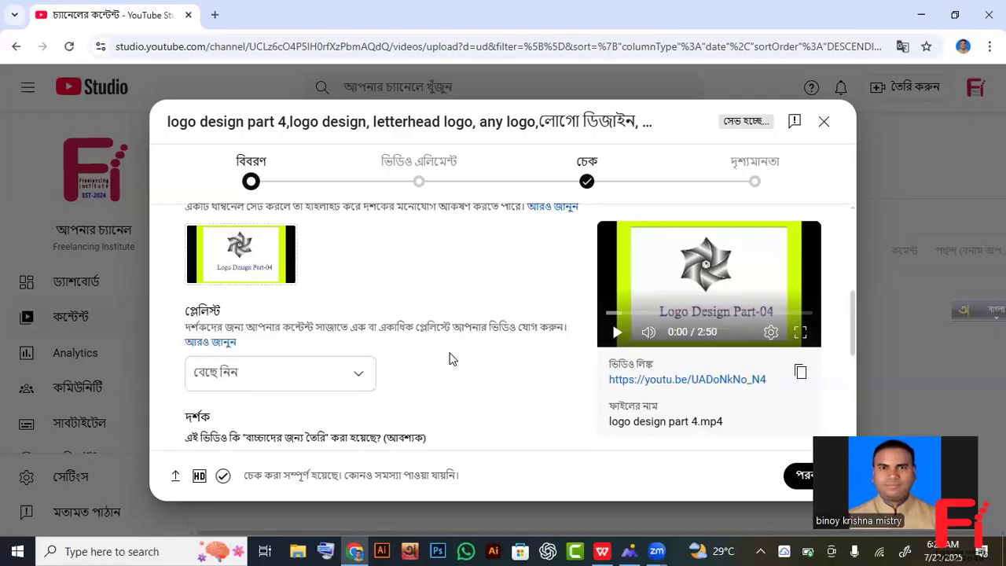
click(359, 377)
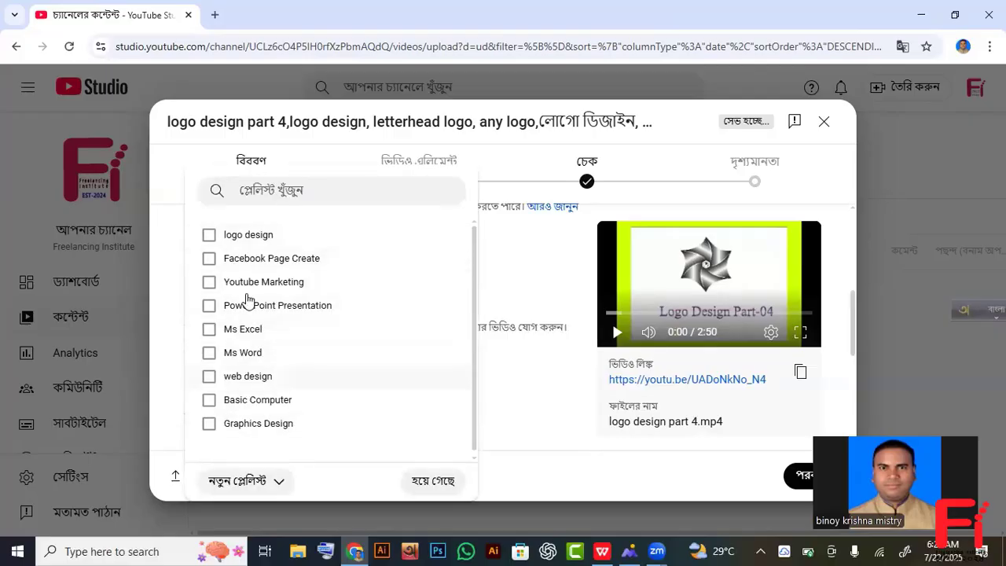
click(279, 483)
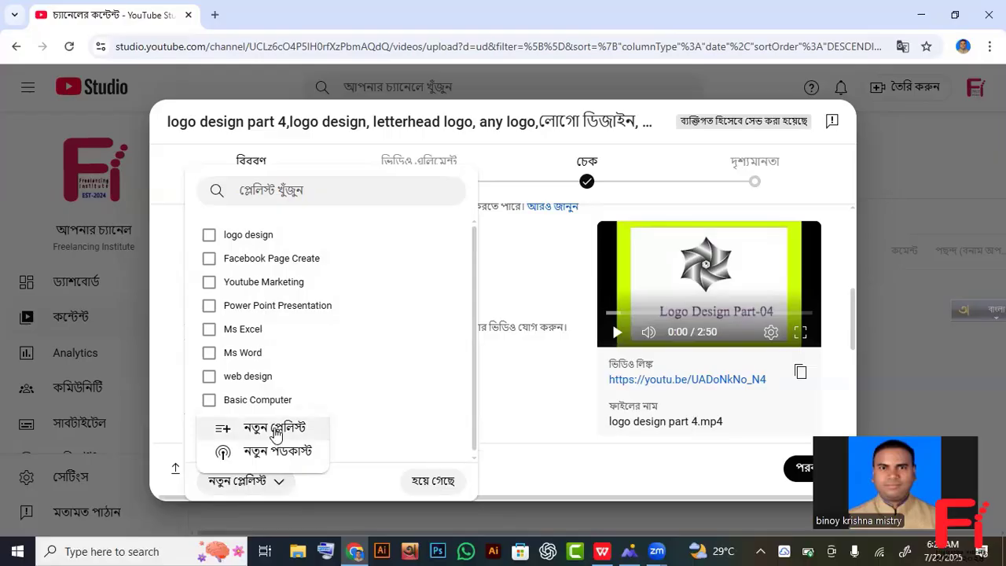
click(273, 429)
click(389, 201)
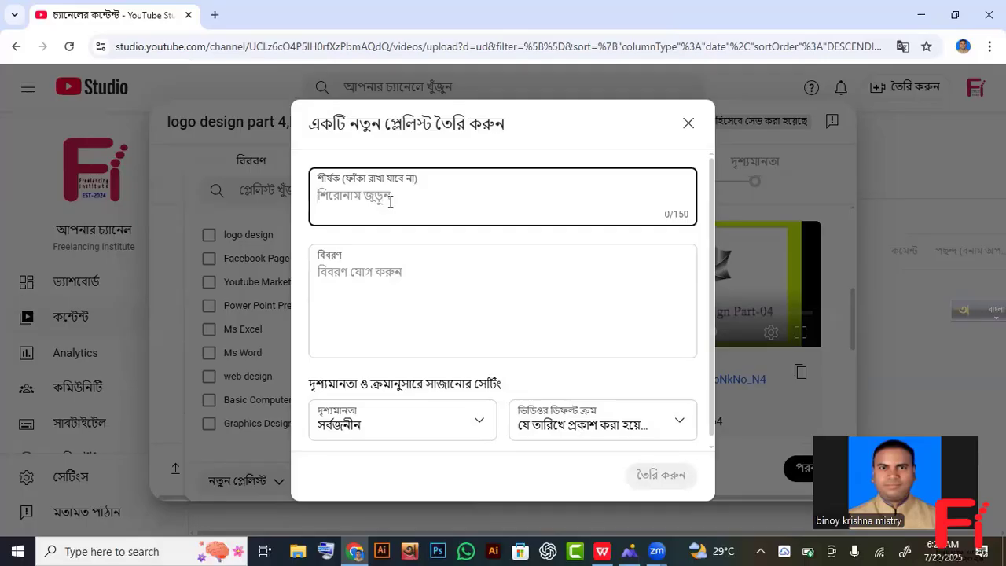
text(video)
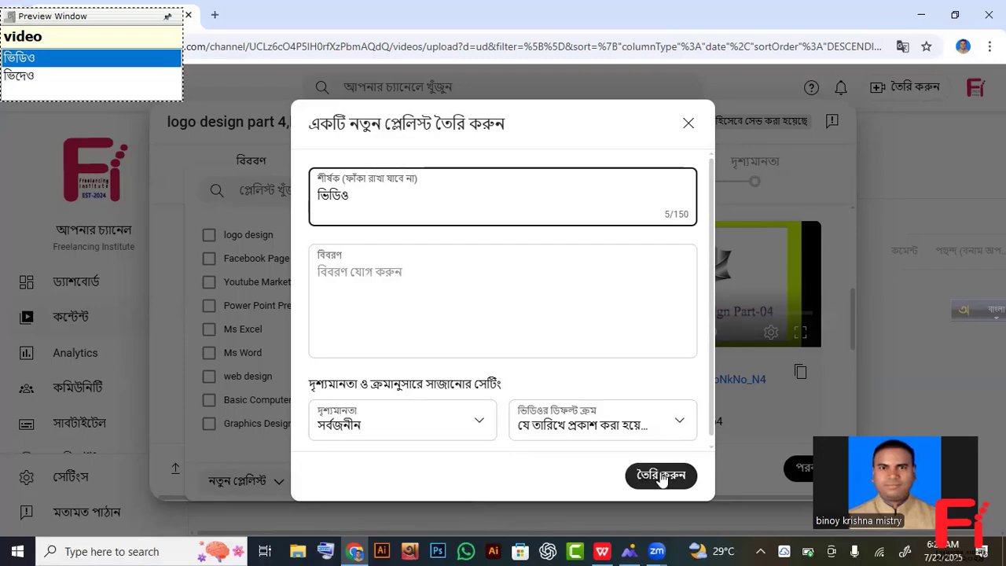
key(BackSpace)
key(BackSpace)
key(BackSpace)
key(BackSpace)
key(BackSpace)
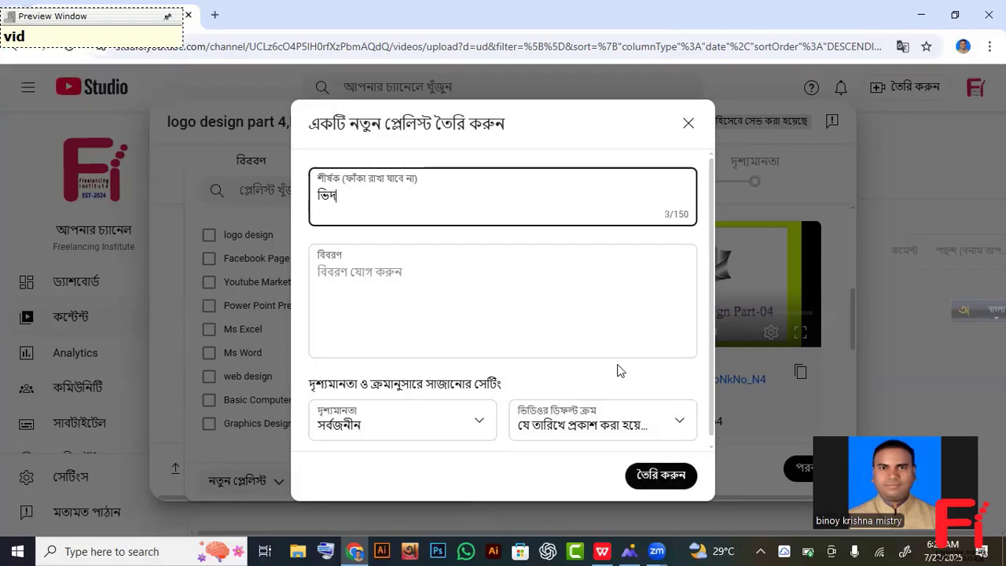
Switch to English input, title the new playlist "recent video" and create it
key(F12)
text(video)
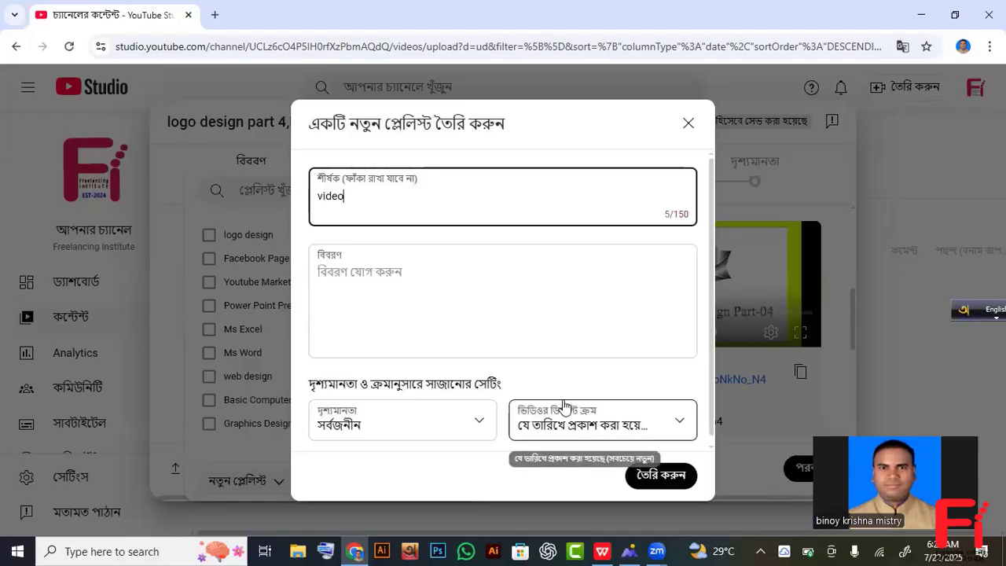
key(Left)
key(Left)
key(Left)
key(Left)
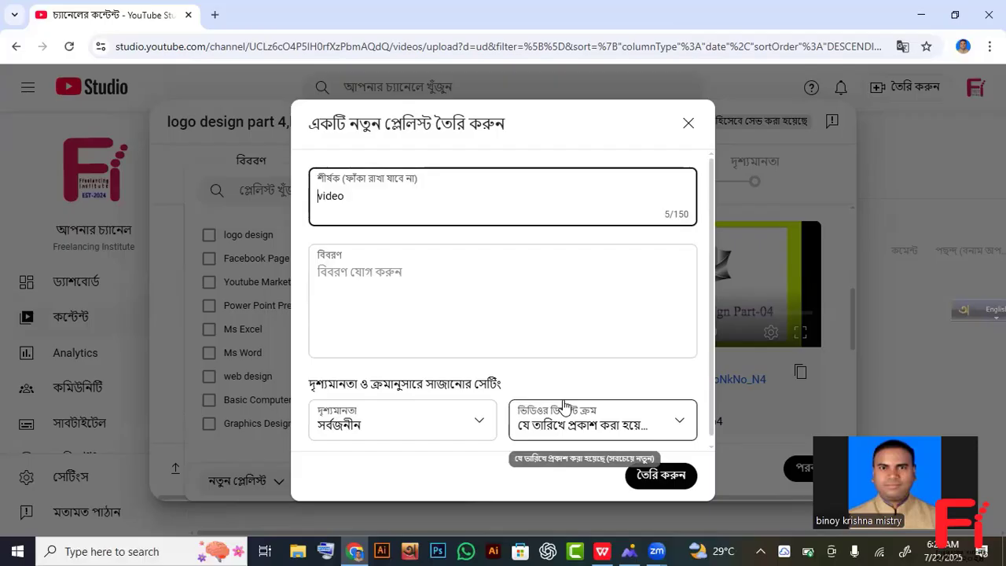
text(recent)
click(661, 476)
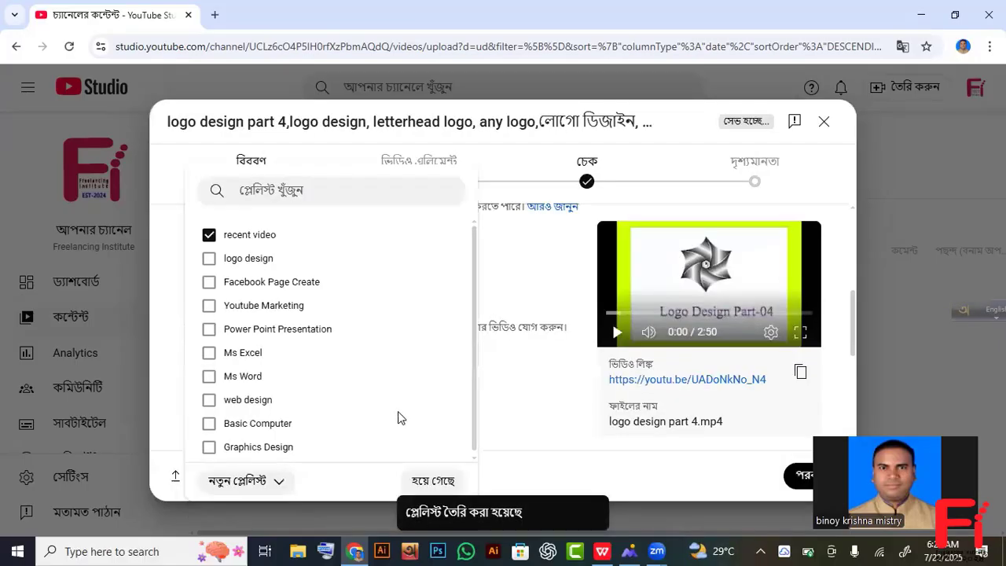
Assign the video to the "logo design" playlist instead of "recent video"
click(209, 234)
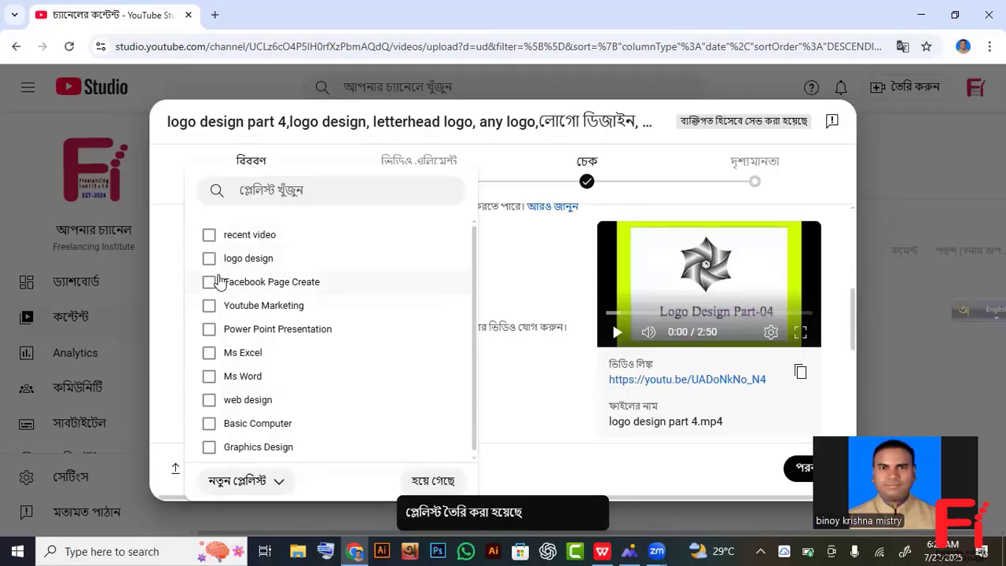
click(209, 258)
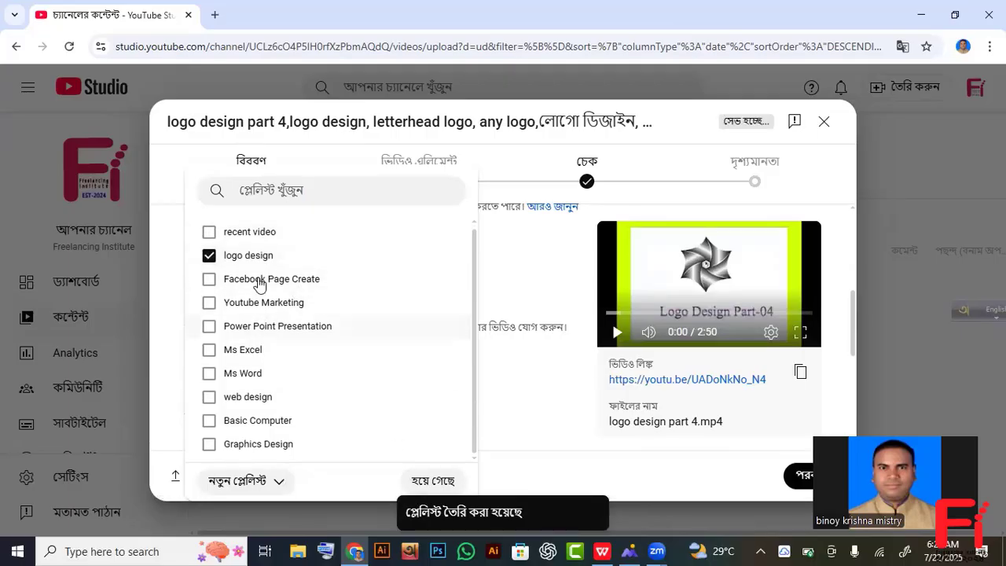
click(424, 480)
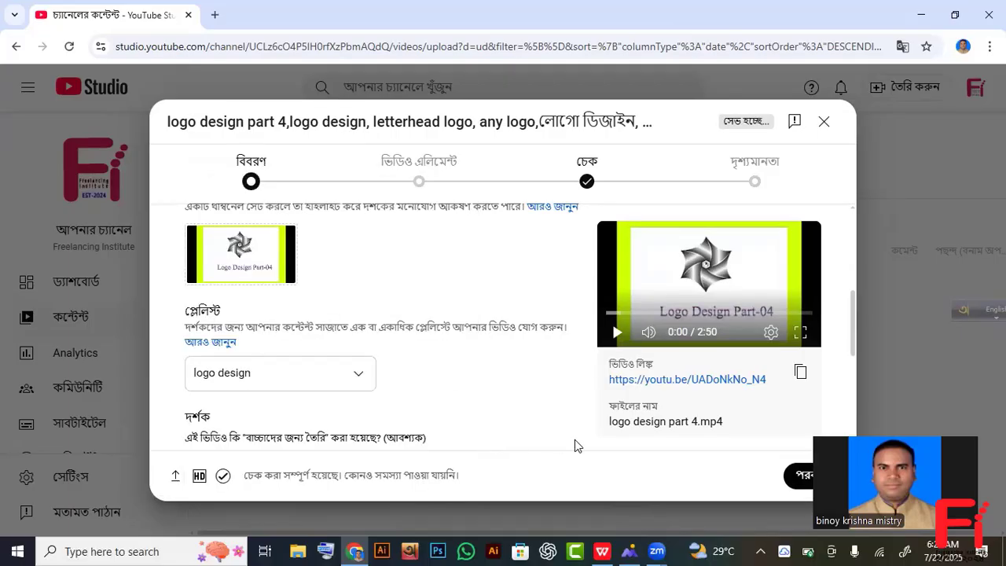
Mark the video as not made for kids in the audience settings
scroll(503, 417, down, 2)
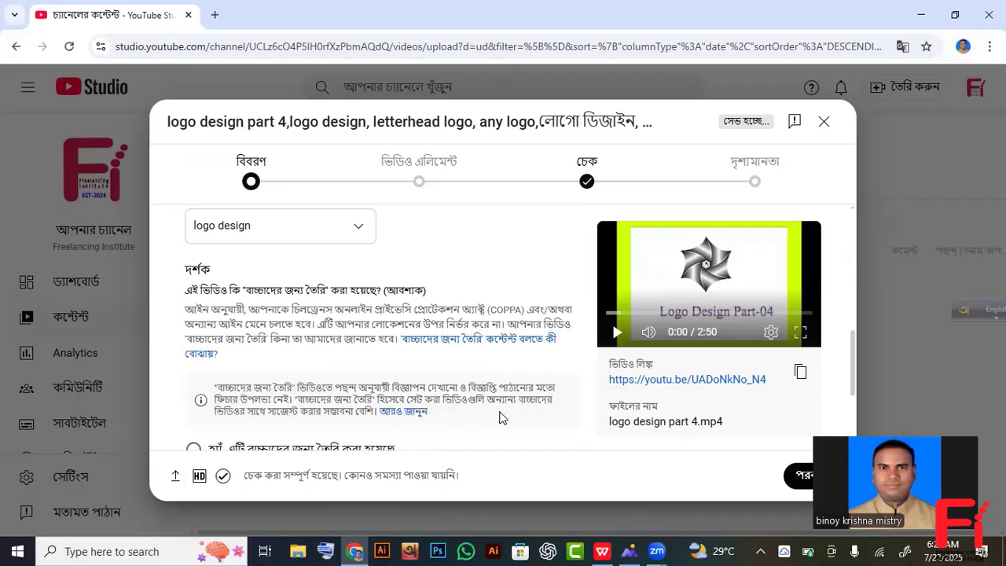
scroll(467, 383, up, 1)
scroll(467, 389, down, 2)
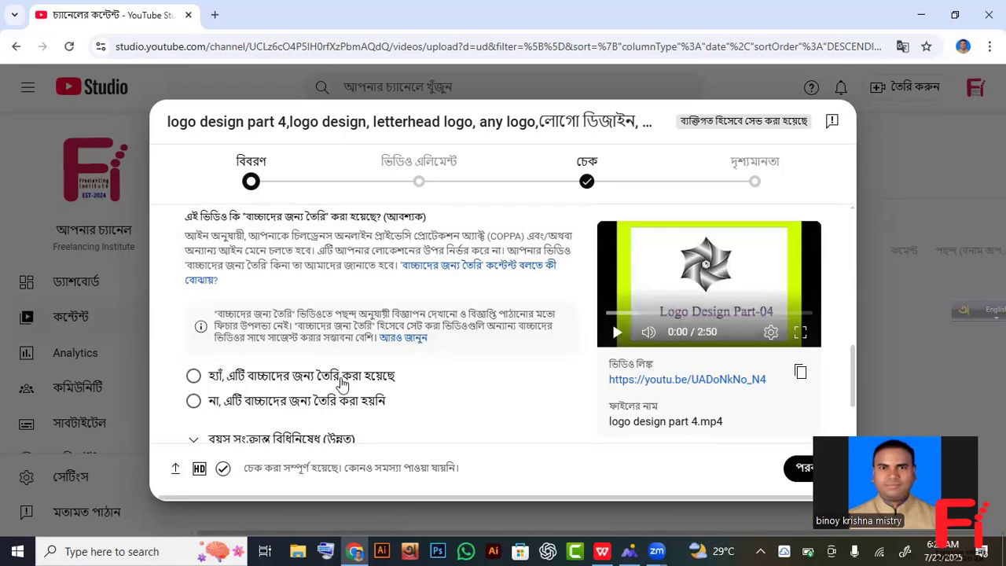
click(263, 402)
Expand the additional video settings and answer the altered content question with Yes (হ্যাঁ)
scroll(353, 377, down, 1)
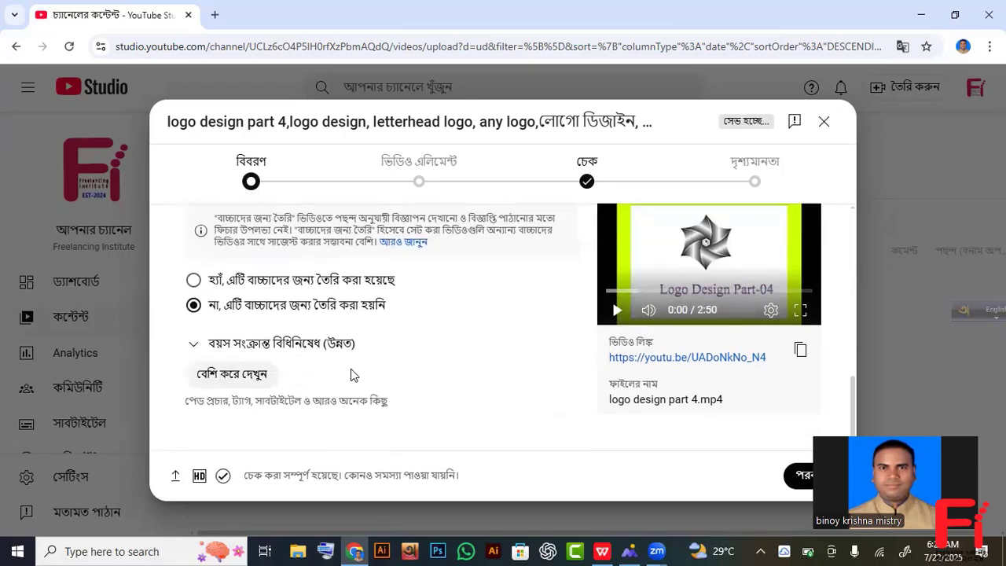
click(253, 376)
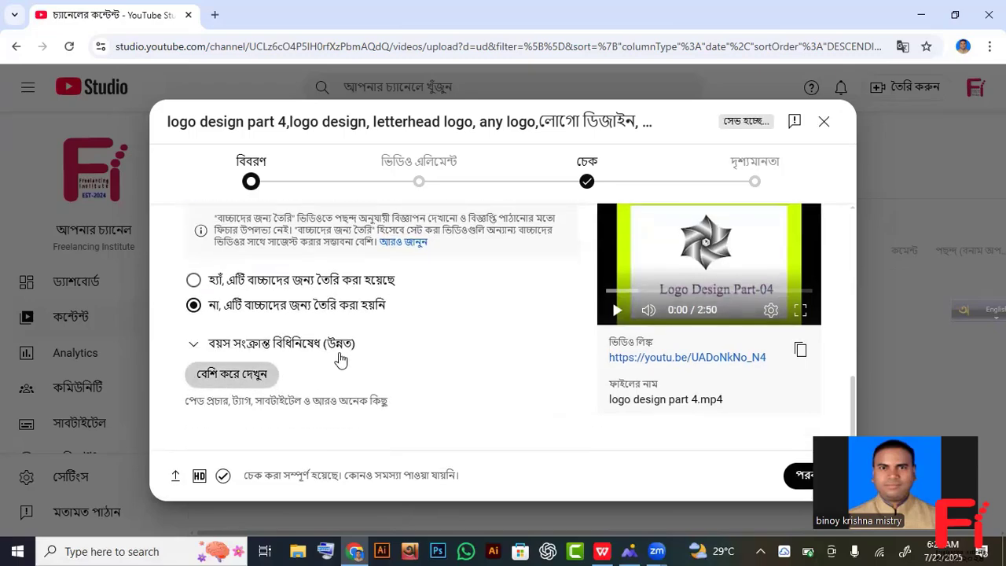
scroll(340, 359, down, 6)
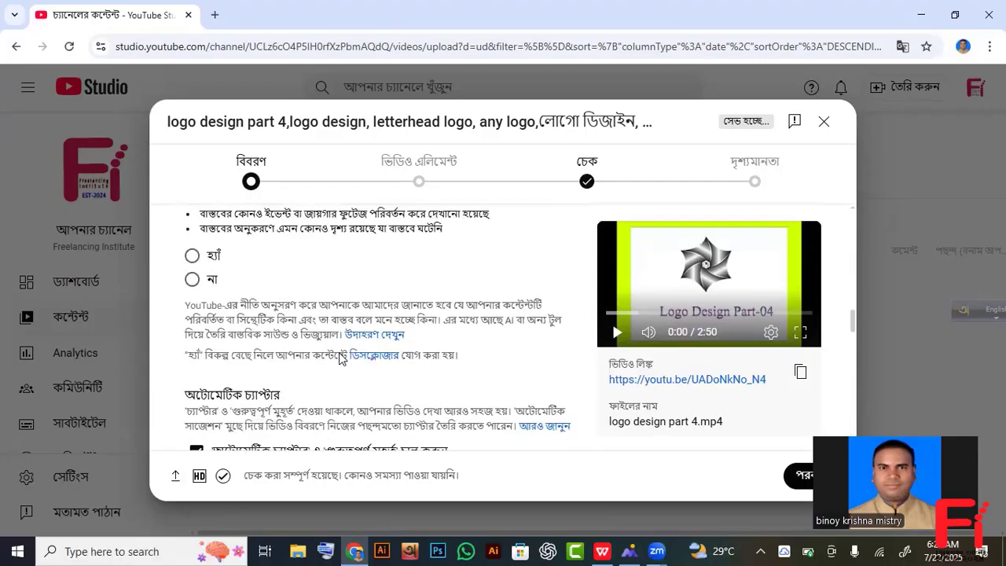
scroll(187, 279, up, 2)
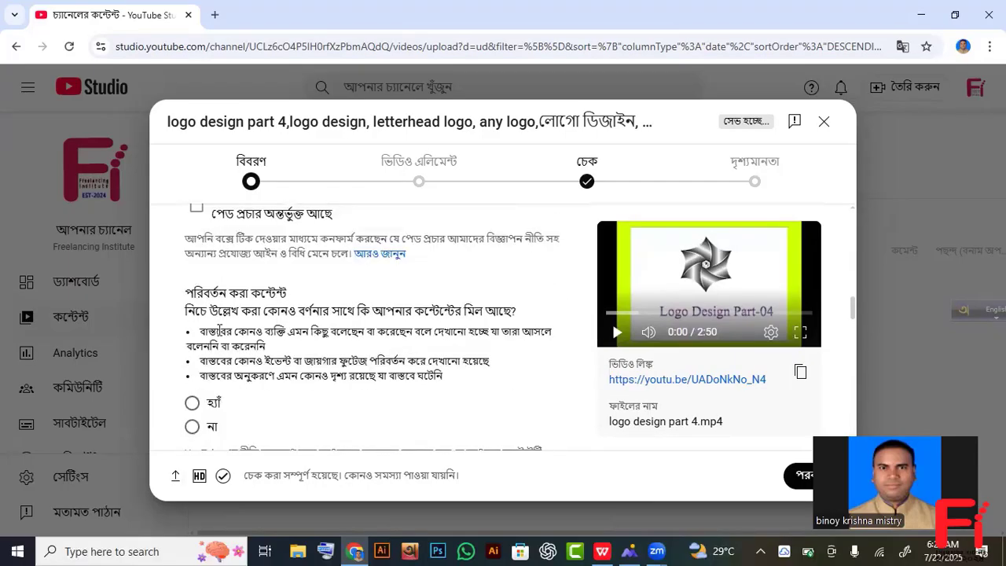
click(192, 402)
Copy the keyword lines from description.doc in WPS Office into the video's tags in Chrome, from "Logo design part -04" to "আধুনিক লোগো ডিজাইন।"
scroll(296, 402, down, 5)
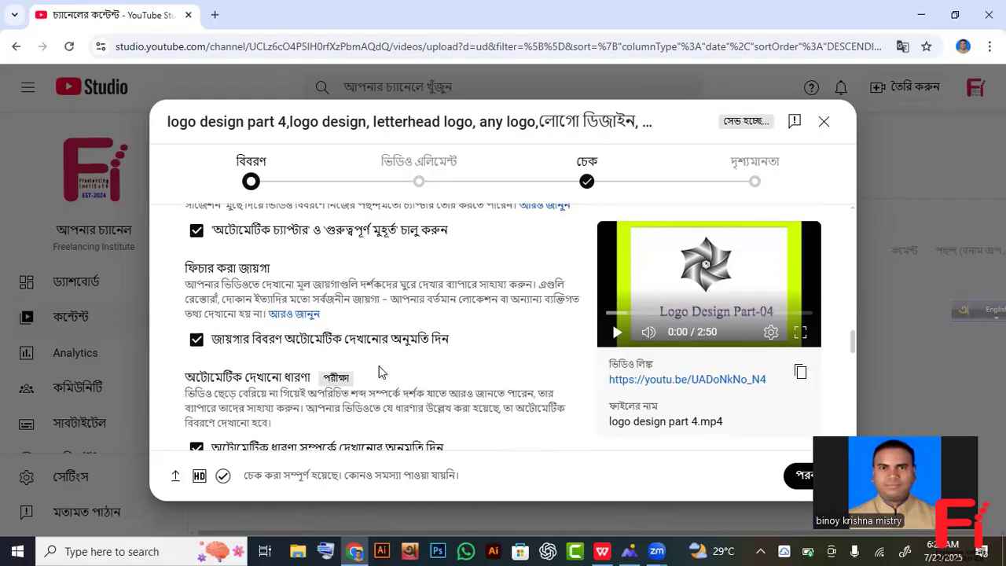
scroll(378, 371, down, 3)
scroll(274, 287, down, 2)
click(251, 254)
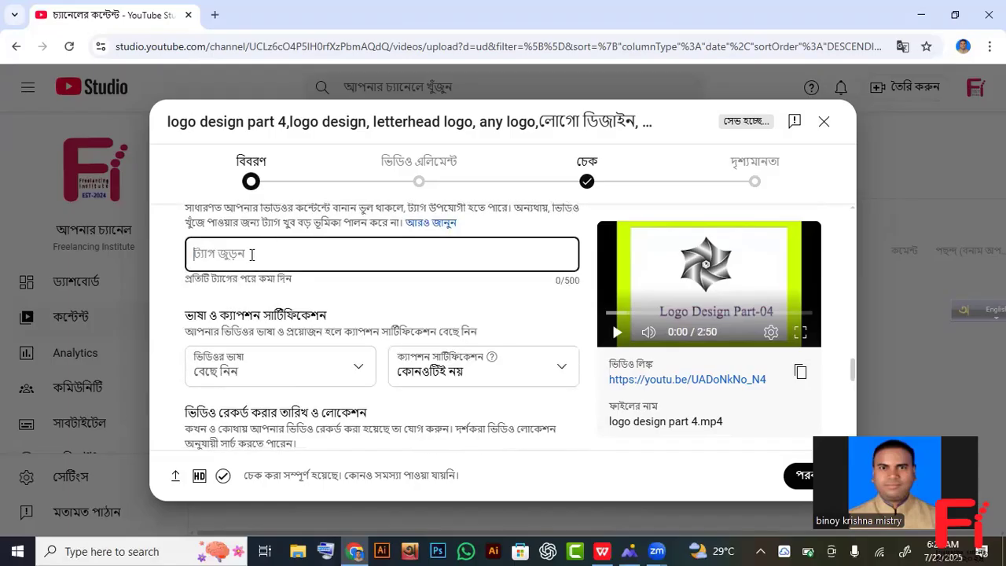
key(alt+Tab)
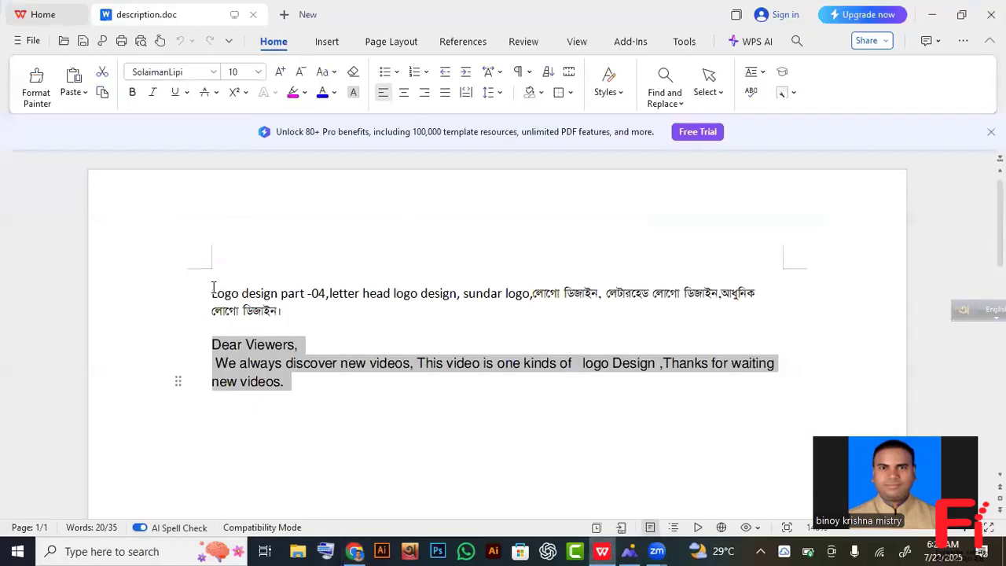
drag(212, 287, 299, 330)
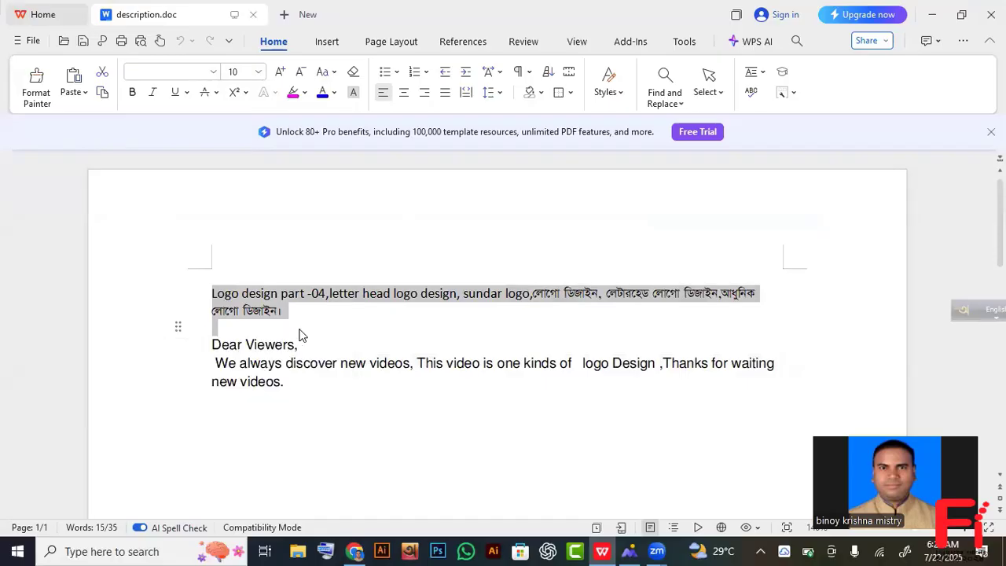
click(355, 550)
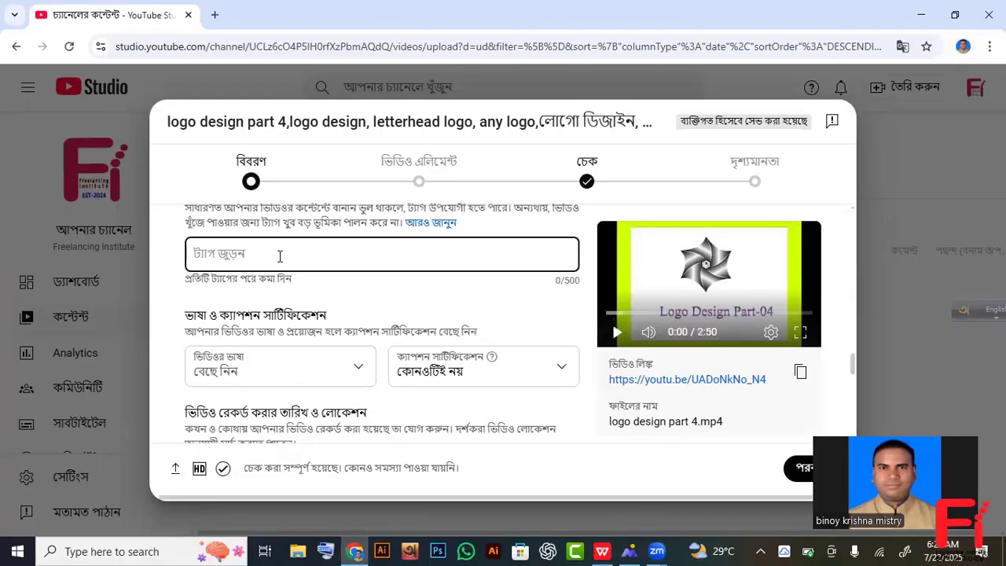
text(Logo design part -04, letter head logo design, sundar logo, লোগো ডিজাইন, লেটারহেড লোগো ডিজাইন, আধুনিক লোগো ডিজাইন।)
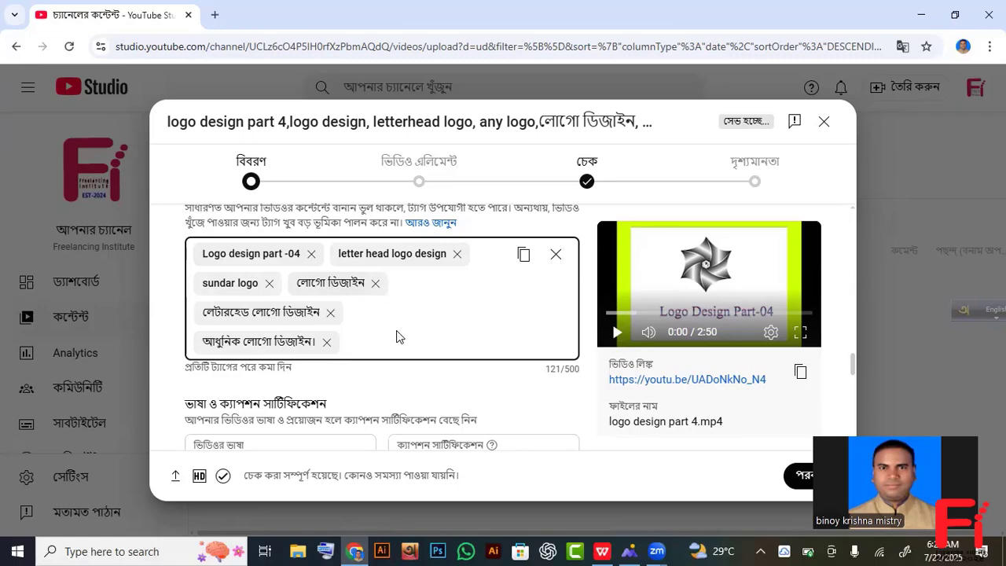
Review the language, license and Shorts remixing settings and set the video's category to Science & Technology (বিজ্ঞান ও প্রযুক্তি)
scroll(396, 337, down, 2)
scroll(281, 328, down, 2)
scroll(253, 252, up, 1)
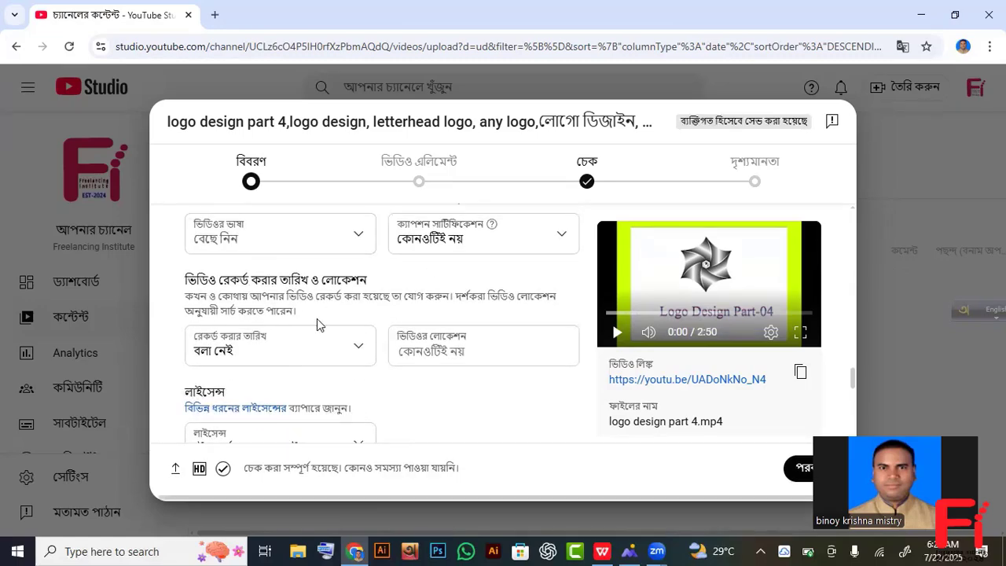
scroll(317, 322, down, 1)
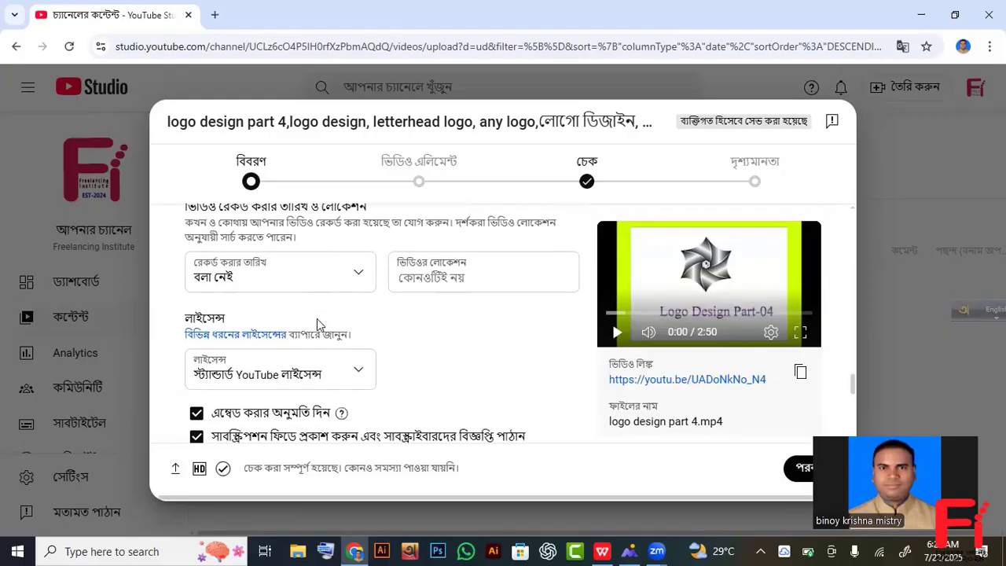
scroll(316, 318, down, 3)
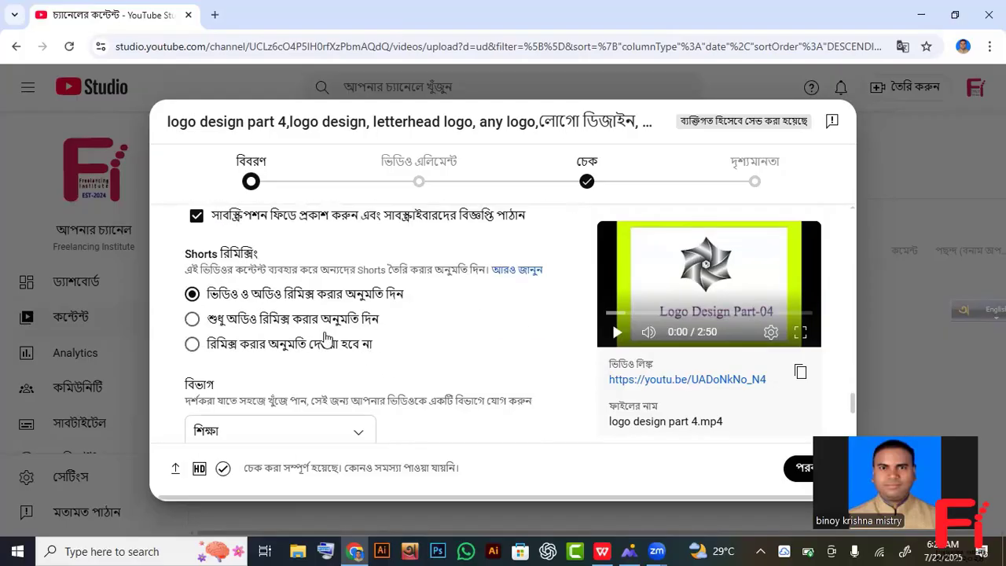
scroll(326, 338, down, 3)
scroll(326, 338, up, 3)
scroll(326, 337, down, 1)
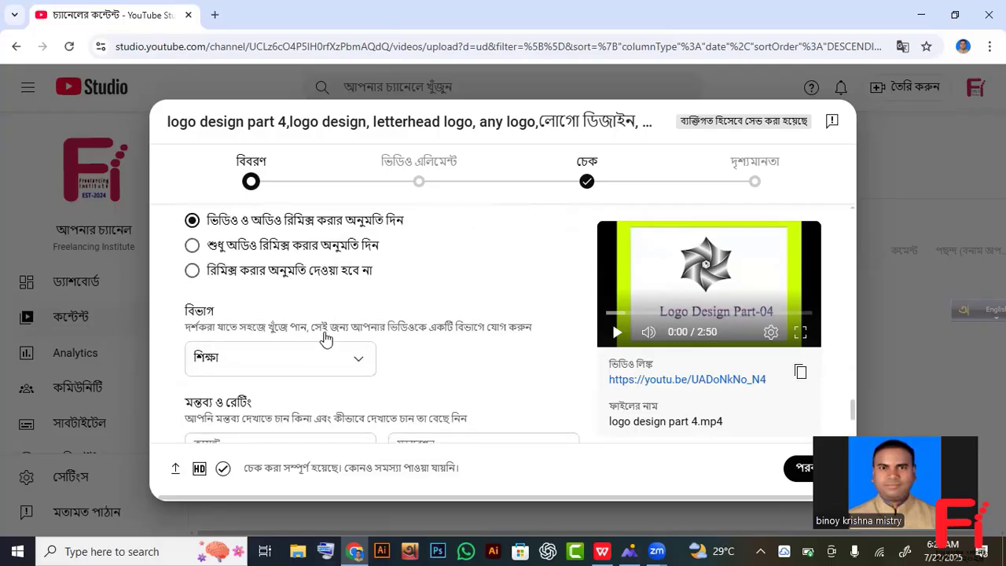
scroll(326, 334, down, 2)
scroll(326, 330, up, 1)
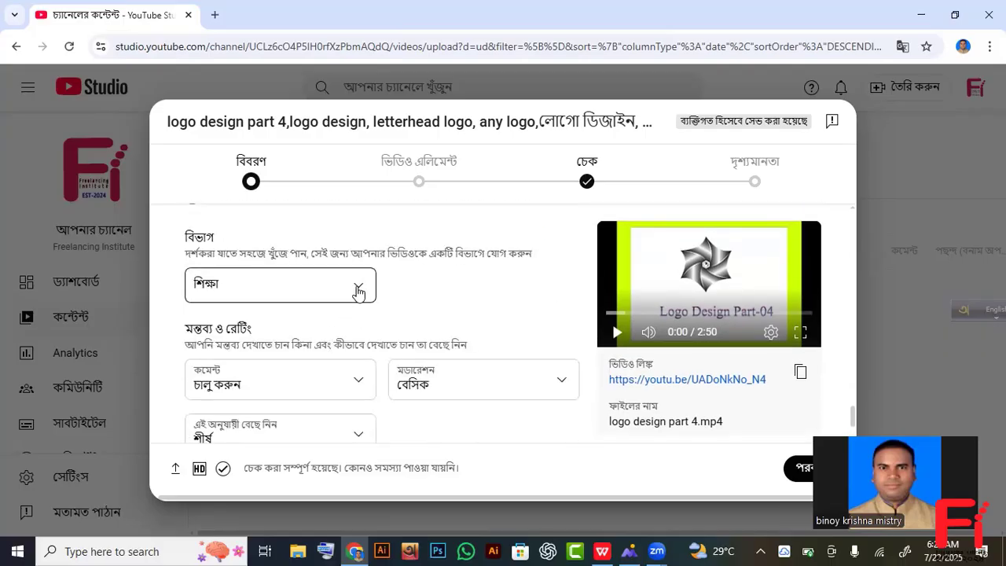
click(358, 291)
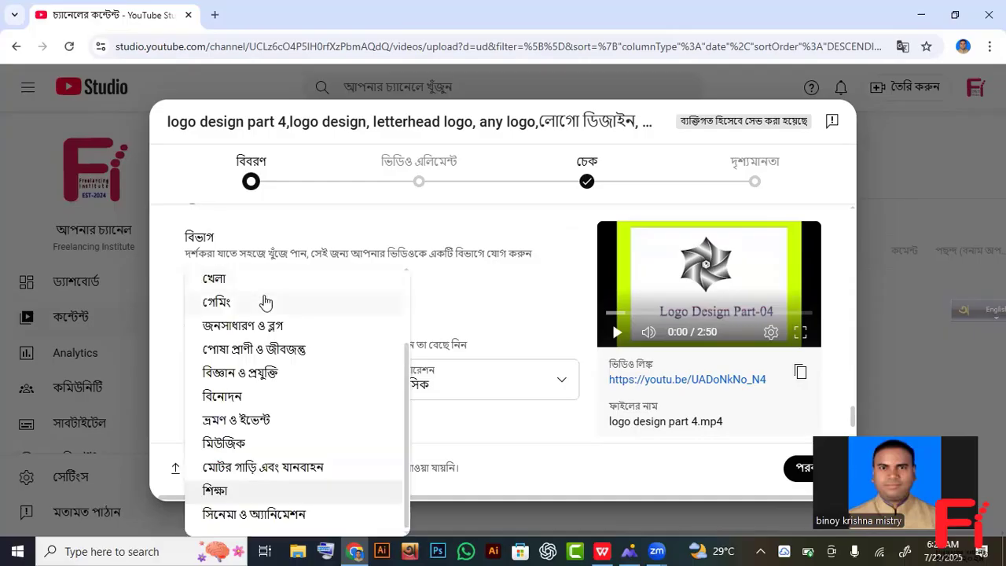
click(286, 378)
scroll(462, 378, down, 1)
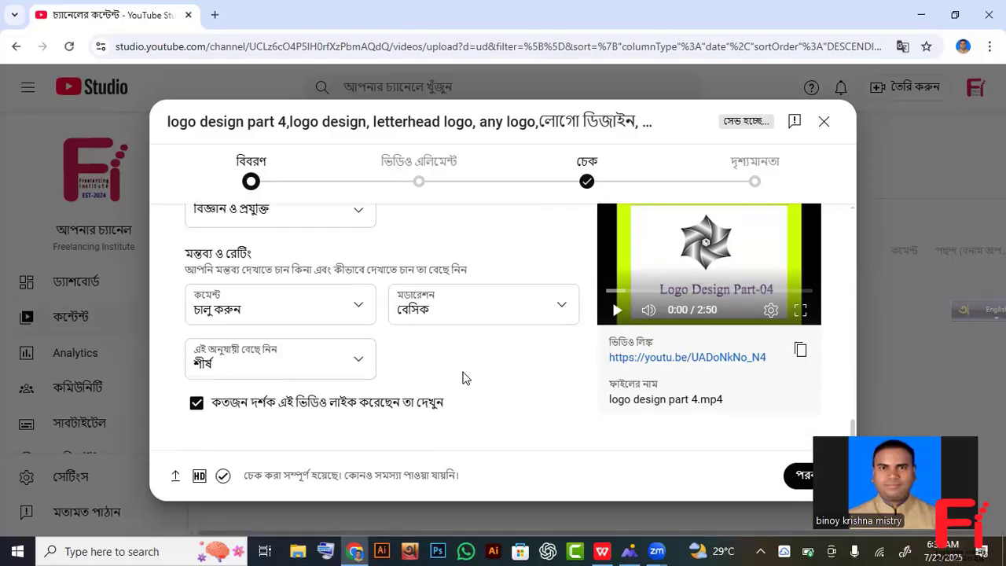
Move the floating webcam window off the upload dialog and advance through the video elements and checks stages to the visibility stage
click(798, 480)
drag(881, 485, 904, 400)
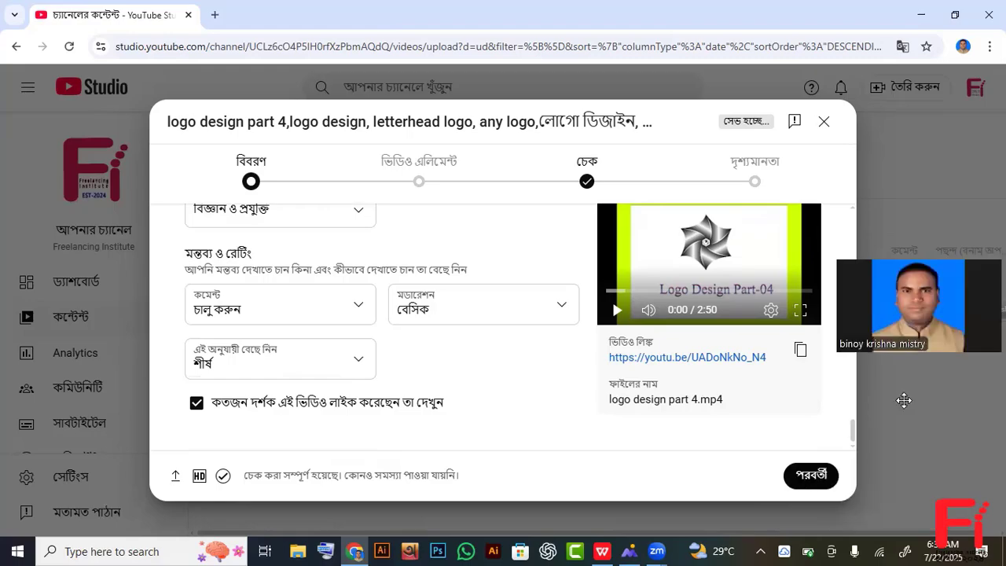
click(818, 471)
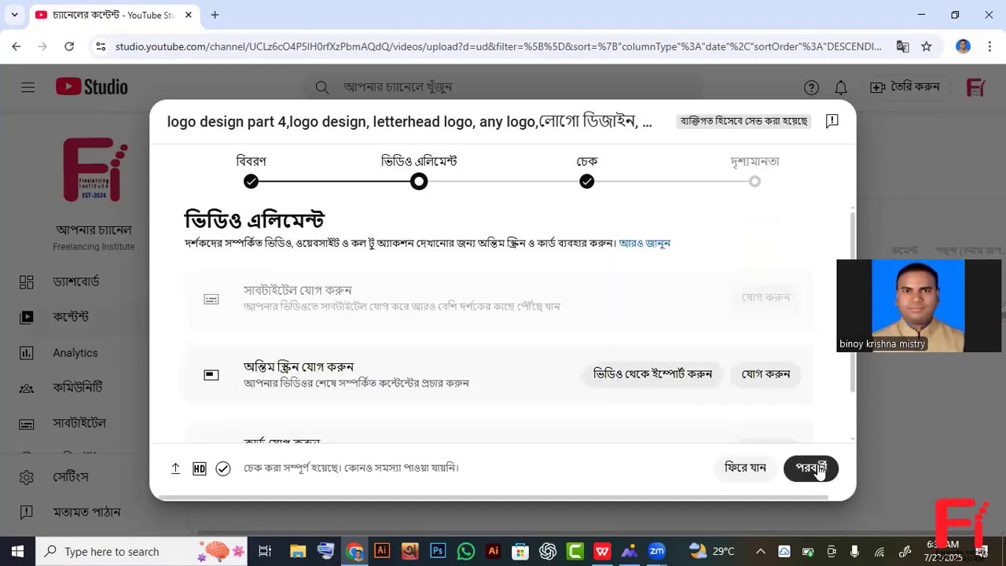
scroll(485, 388, down, 1)
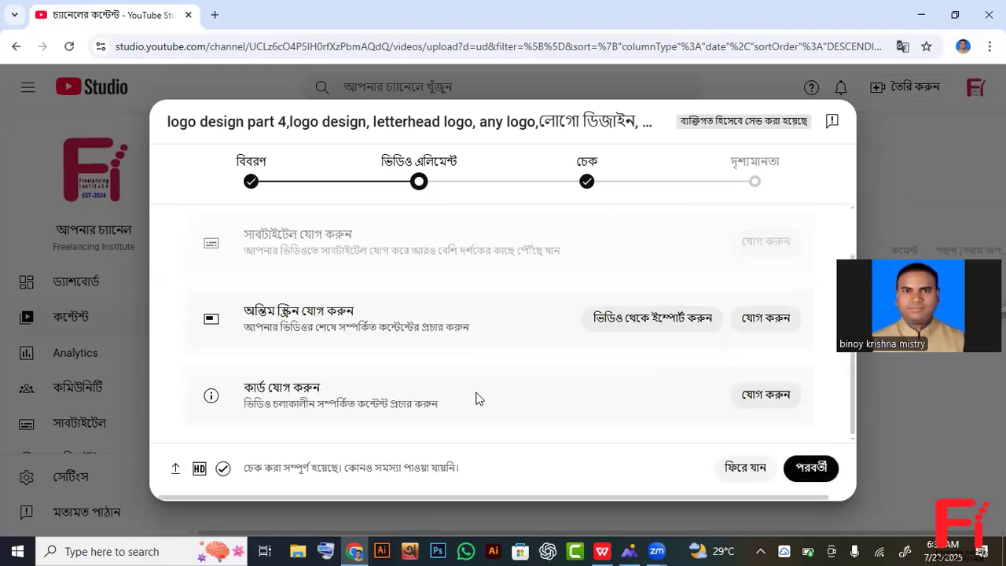
scroll(476, 398, up, 1)
scroll(476, 398, down, 1)
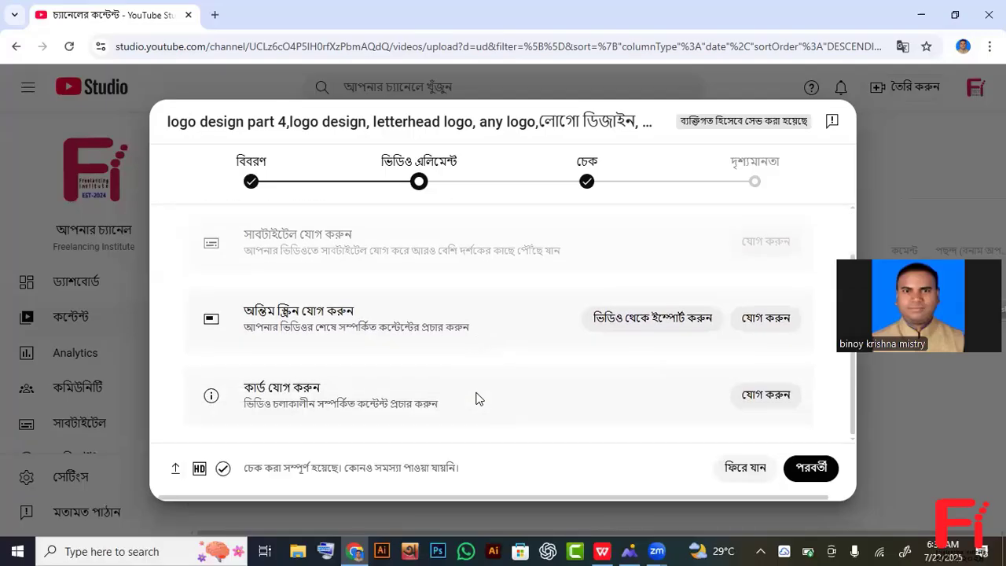
click(814, 472)
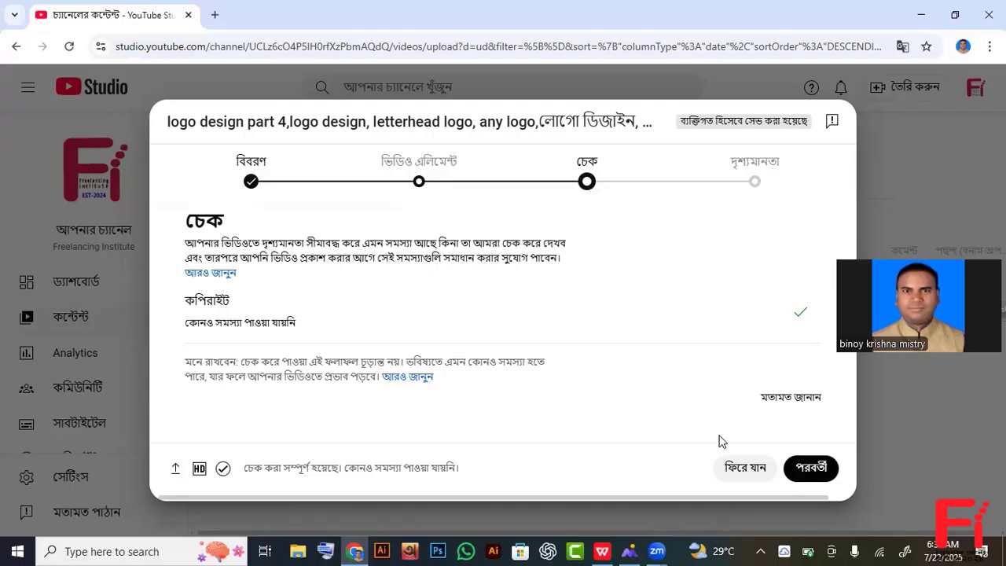
click(808, 467)
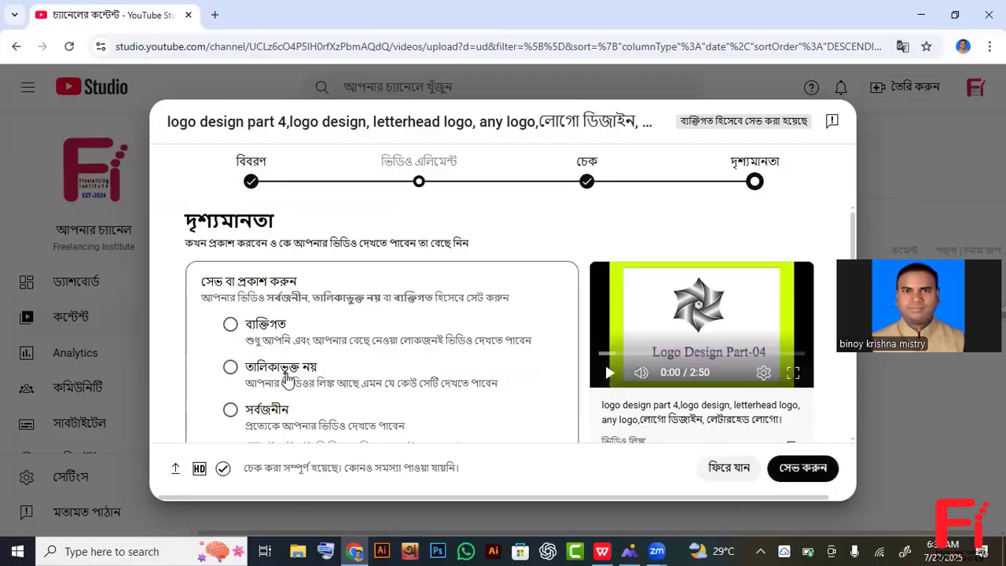
Publish the video with Public (সর্বজনীন) visibility and close the sharing dialog to return to the channel's video list
scroll(291, 374, down, 1)
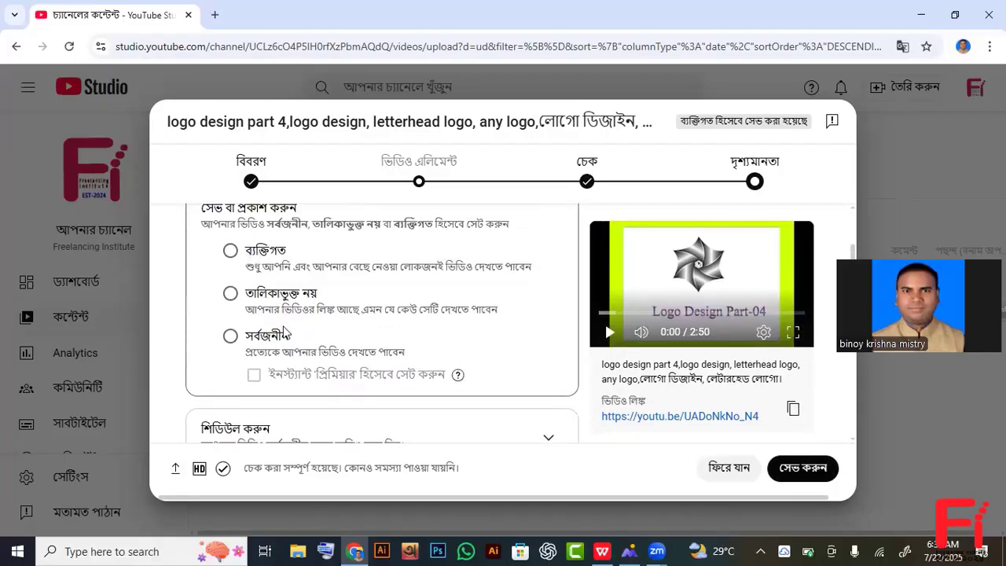
click(230, 336)
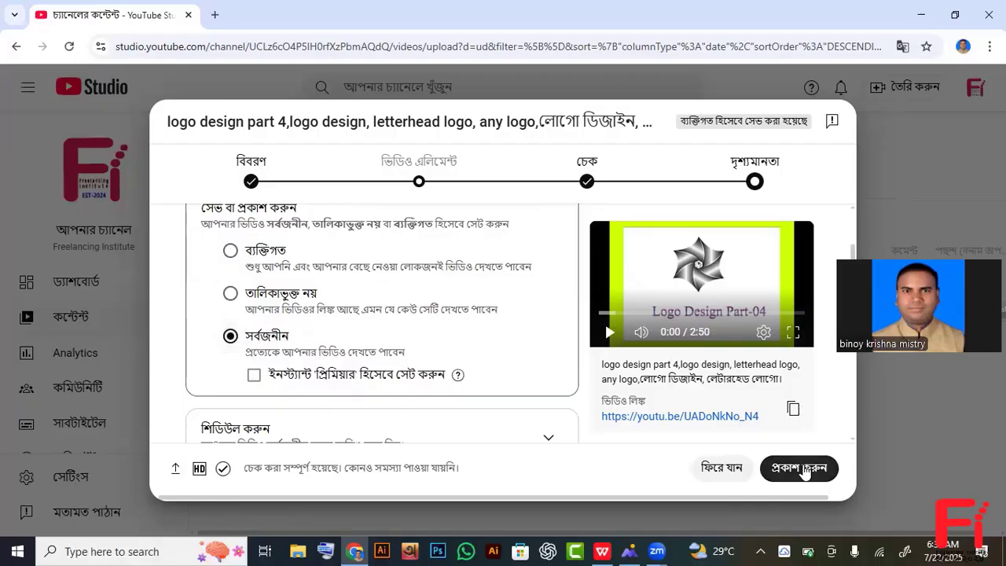
click(801, 468)
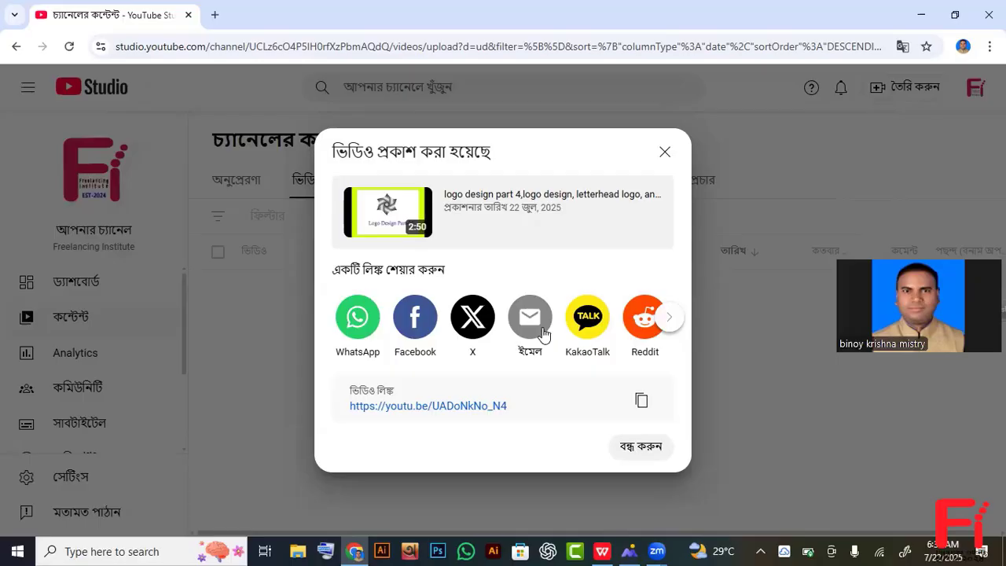
click(640, 447)
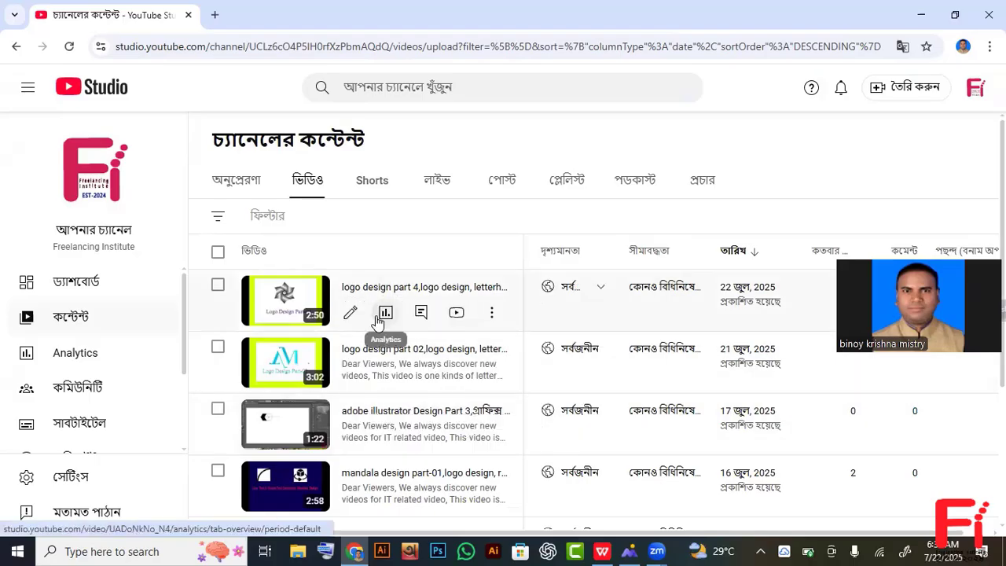
mouse_move(649, 289)
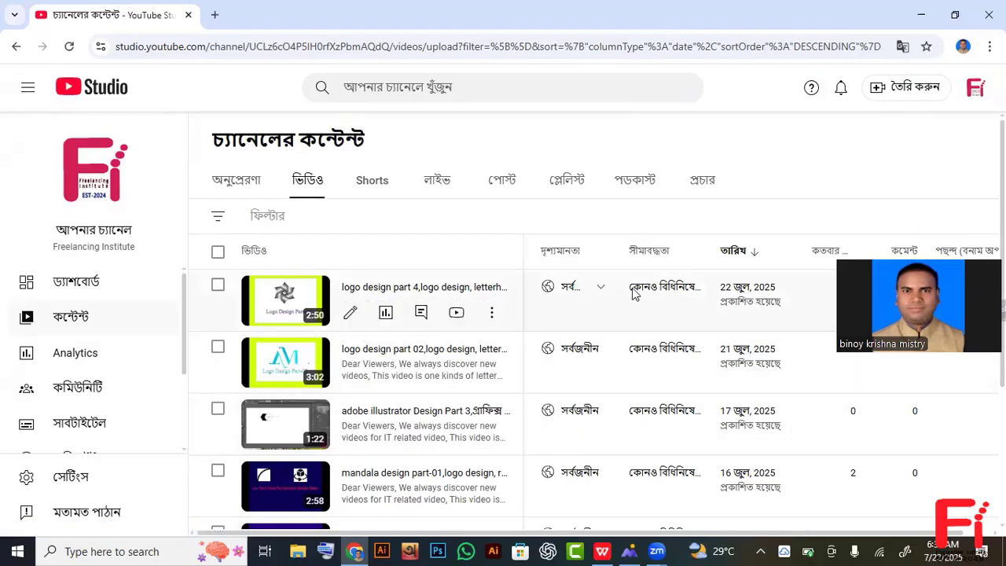